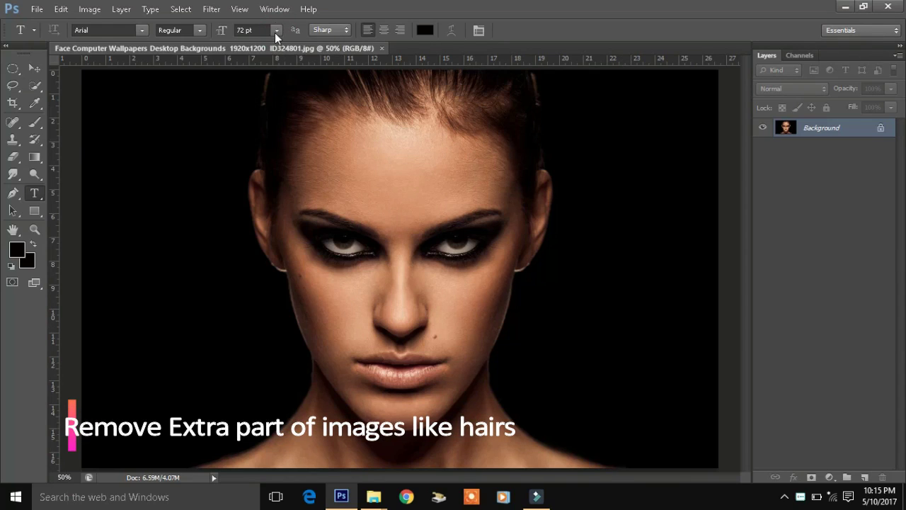
- Set the Type tool's font size to 18 pt
left_click(276, 32)
left_click(280, 167)
- Crop the portrait, trimming the top of the hair and pulling both sides inward
left_click(12, 102)
left_click_drag(400, 72, 398, 100)
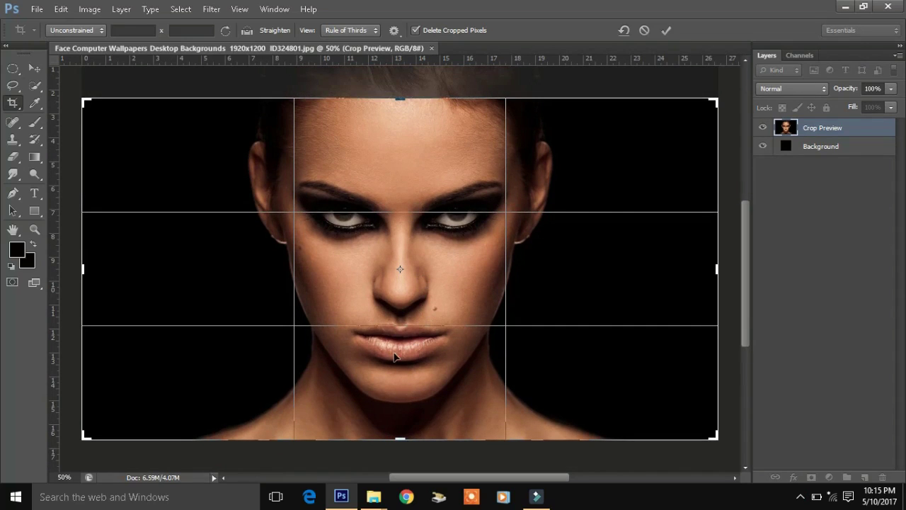
left_click_drag(83, 268, 102, 269)
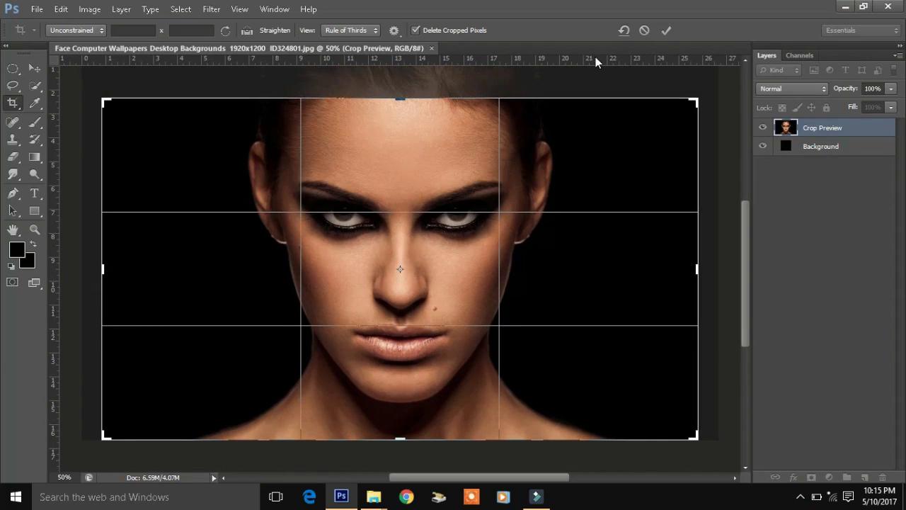
left_click(666, 30)
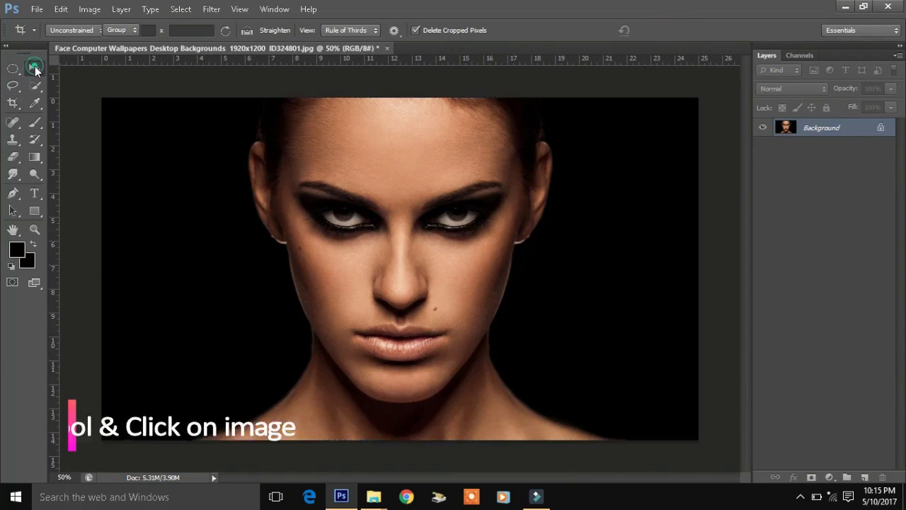
left_click(35, 66)
- Create a Lorem Ipsum placeholder text layer and move it onto the photo's top edge
left_click(43, 194)
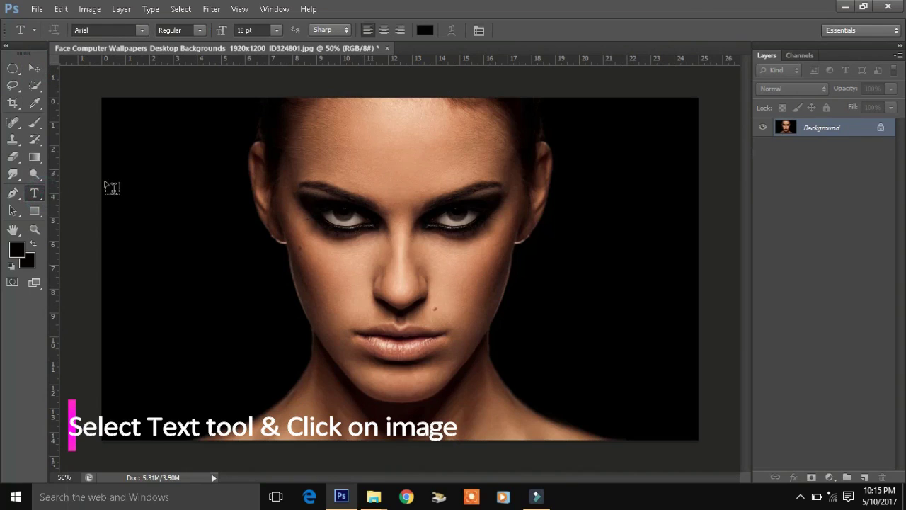
left_click(252, 102)
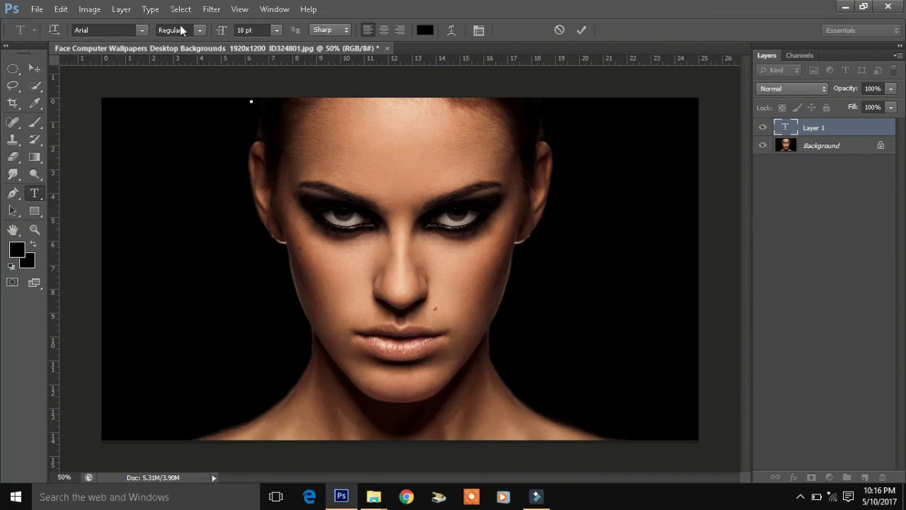
left_click(150, 9)
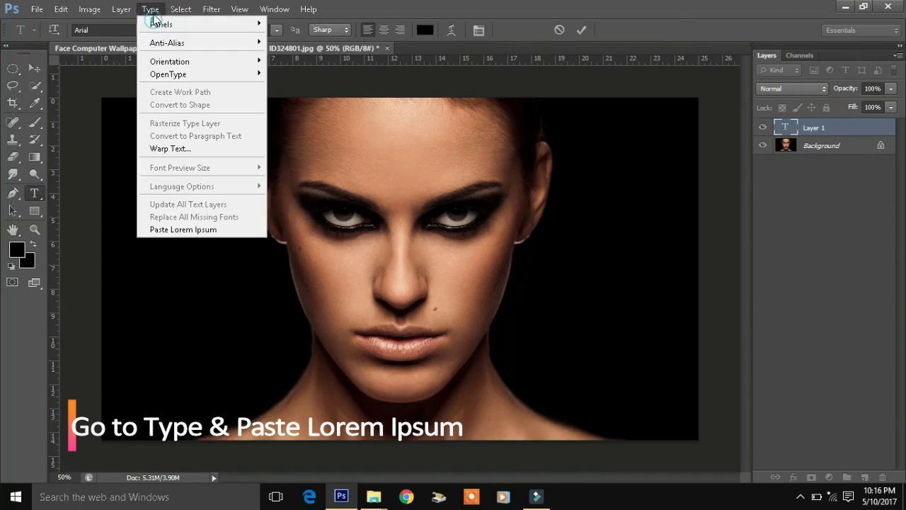
left_click(205, 229)
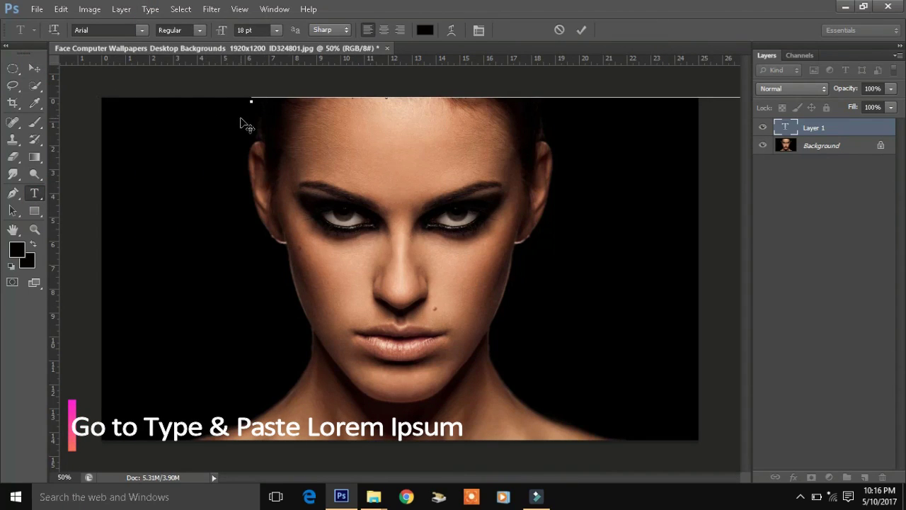
left_click(34, 68)
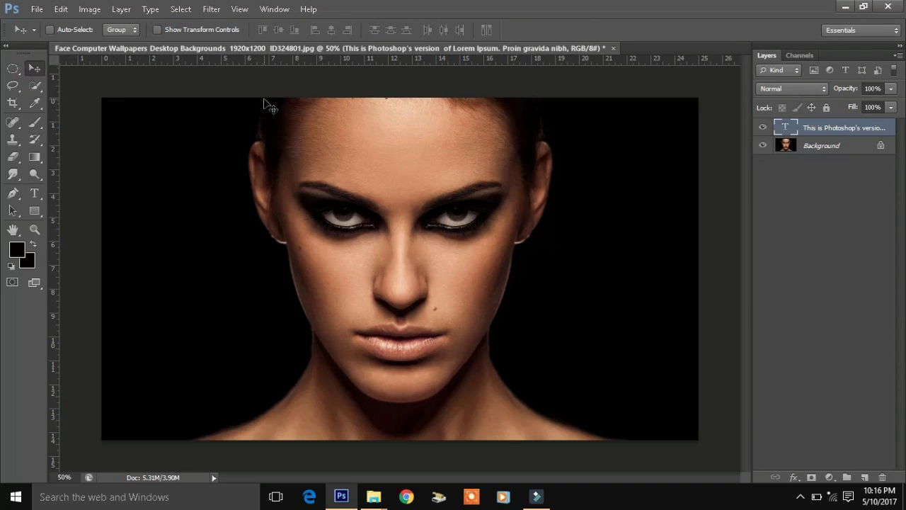
left_click_drag(264, 100, 278, 111)
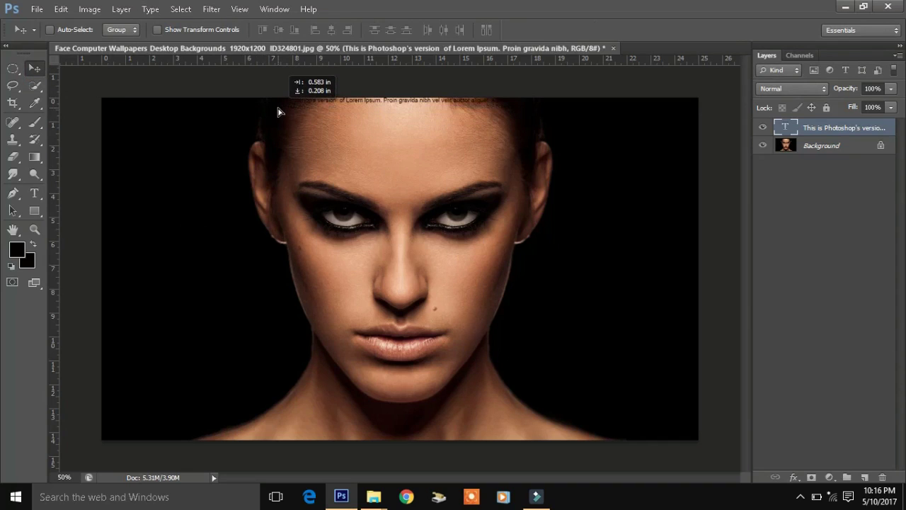
- Enlarge the Lorem Ipsum text to 36 pt, reposition it, and commit
double_click(786, 131)
left_click(277, 29)
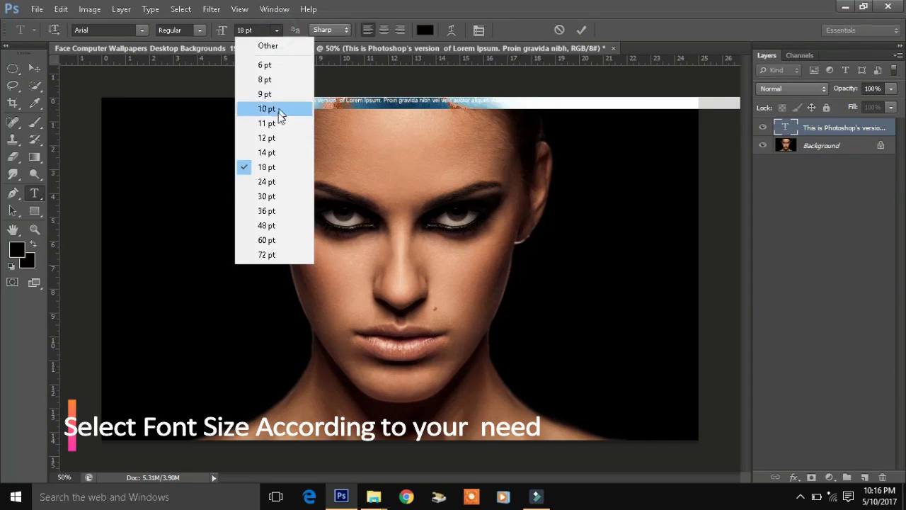
left_click(273, 180)
left_click(277, 30)
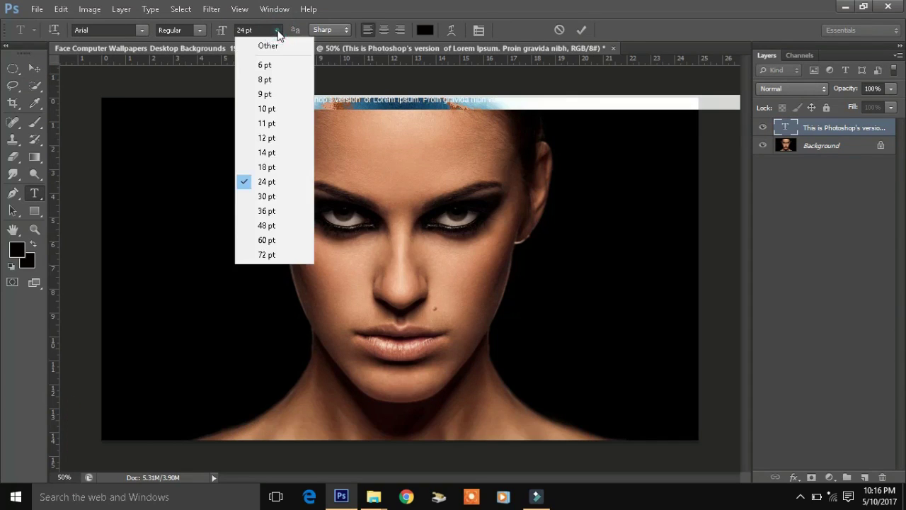
left_click(272, 198)
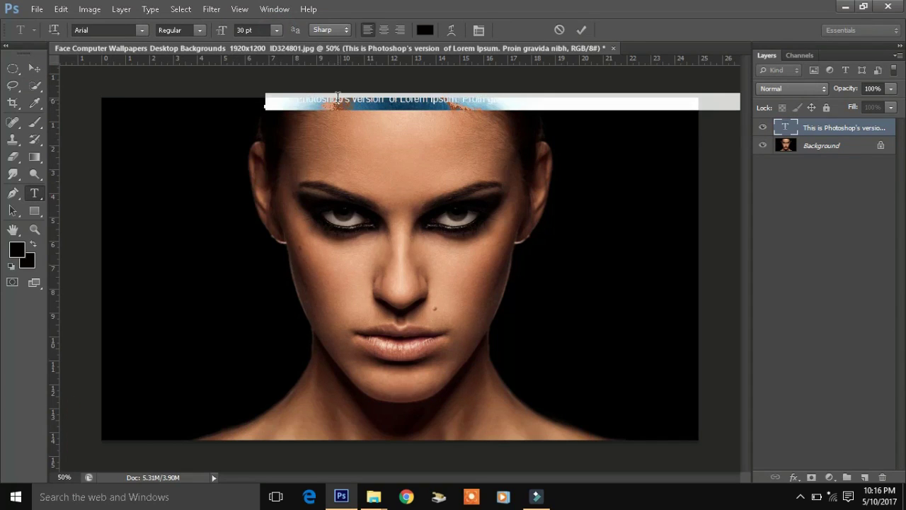
left_click_drag(338, 97, 339, 113)
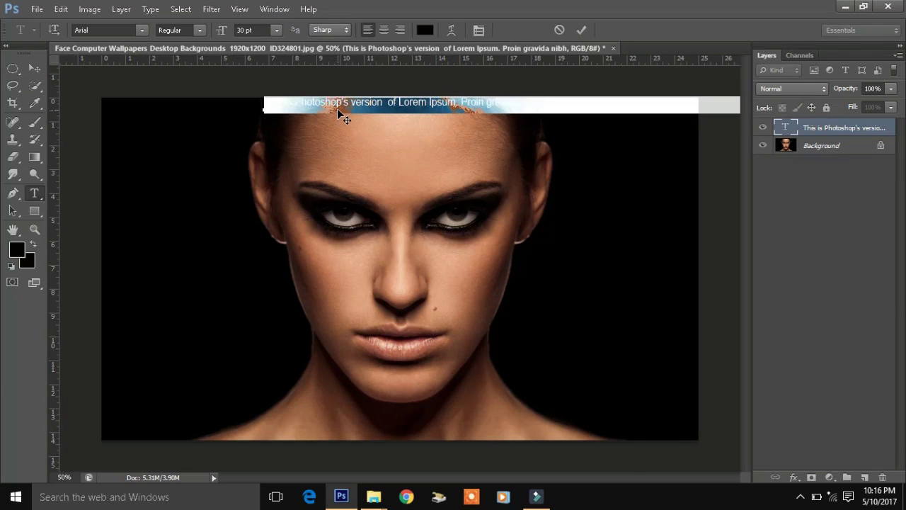
left_click(277, 29)
left_click(268, 206)
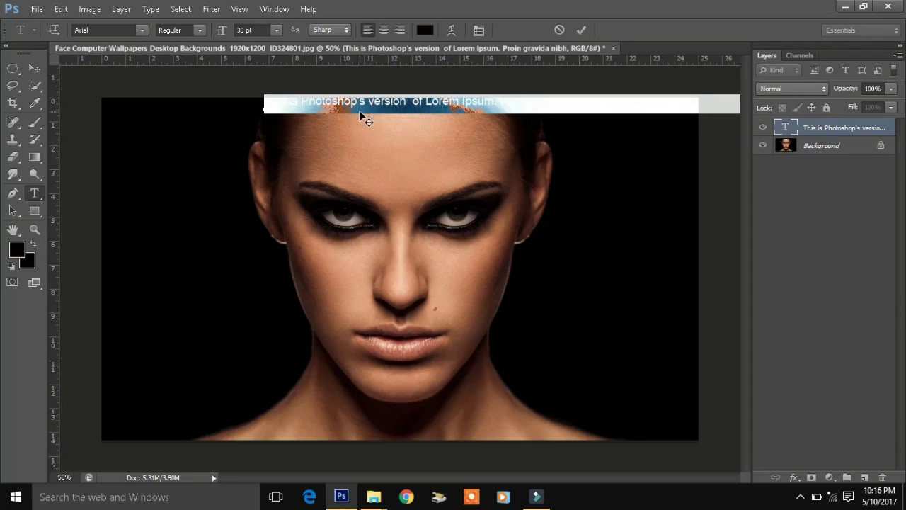
left_click_drag(360, 111, 366, 116)
left_click(582, 31)
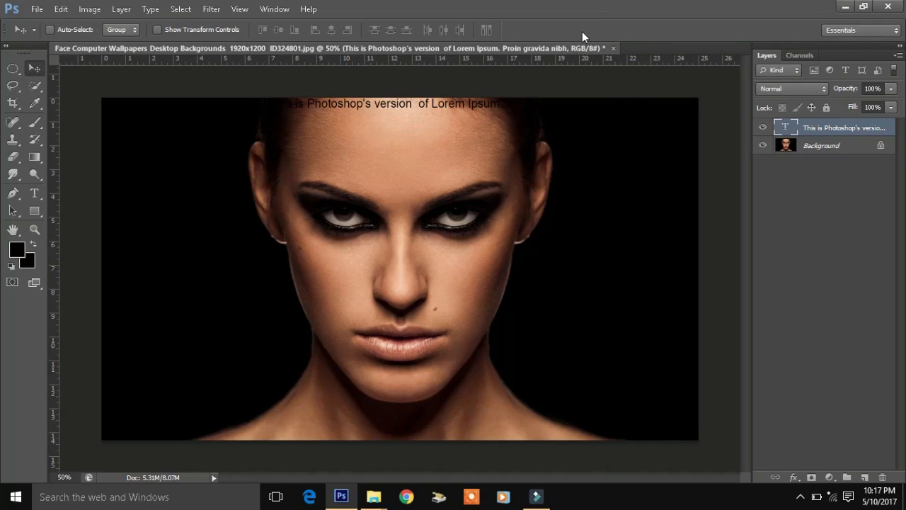
- Make the Lorem Ipsum line Arial Bold
left_click_drag(402, 105, 409, 111)
double_click(782, 128)
left_click(479, 29)
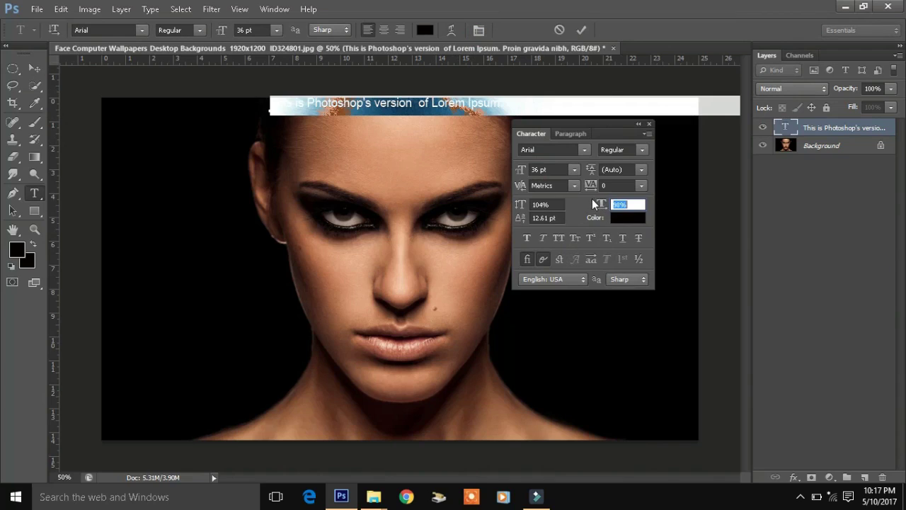
left_click(649, 124)
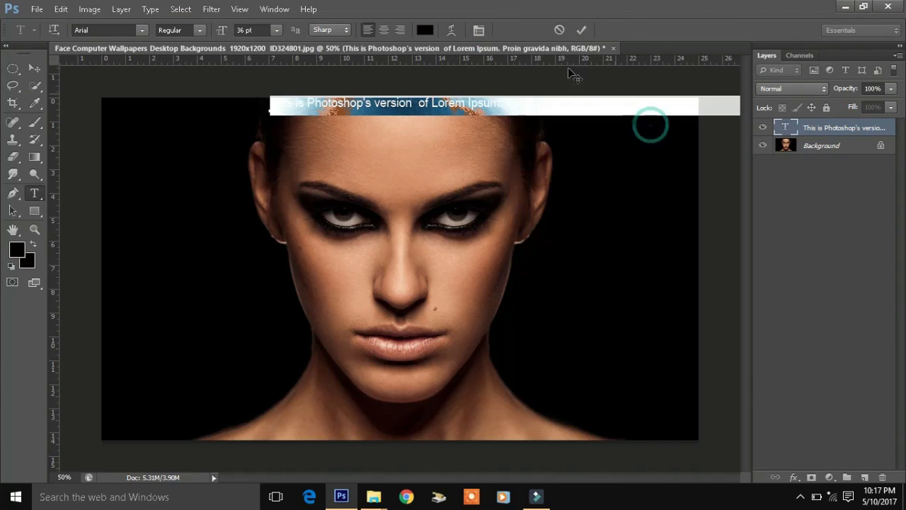
left_click(200, 30)
left_click(197, 67)
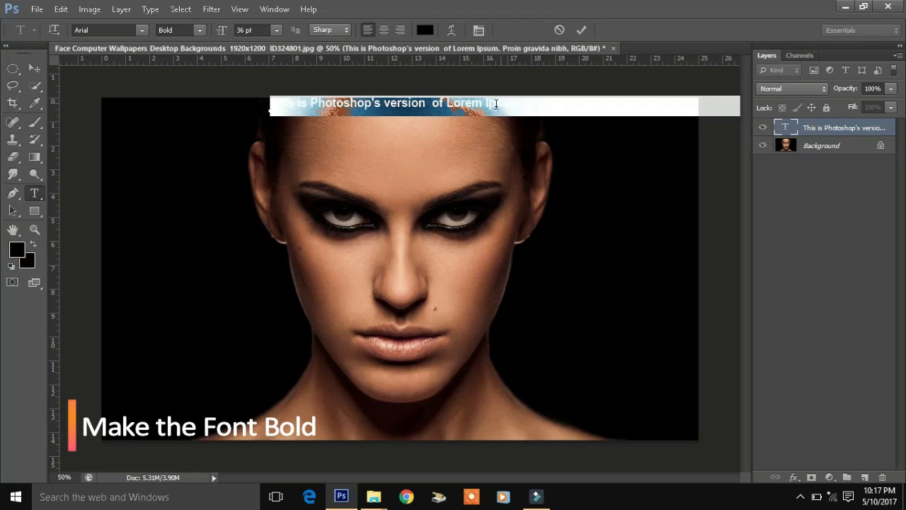
left_click(583, 30)
- Slide the line left and stretch its horizontal scale to 108%
key("v")
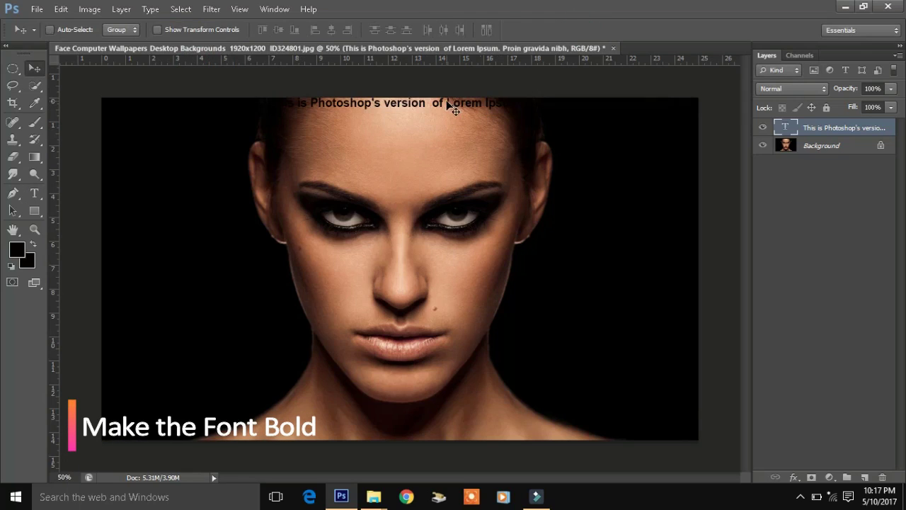
mouse_move(446, 100)
left_mouse_down()
mouse_move(446, 108)
mouse_move(296, 106)
left_mouse_up()
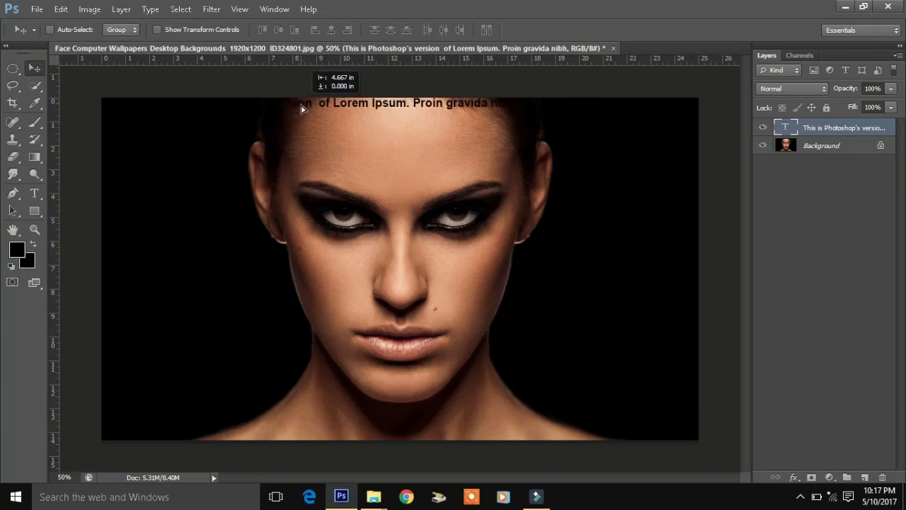
left_click_drag(380, 104, 383, 104)
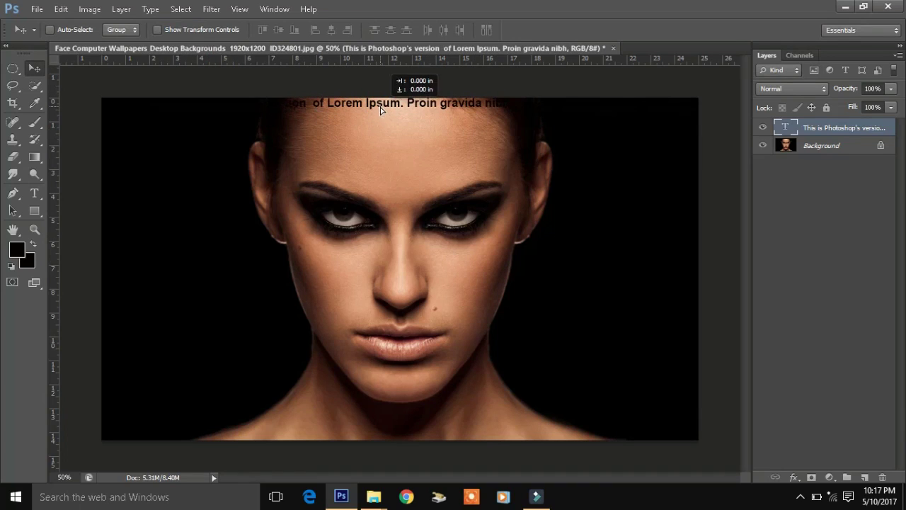
double_click(787, 128)
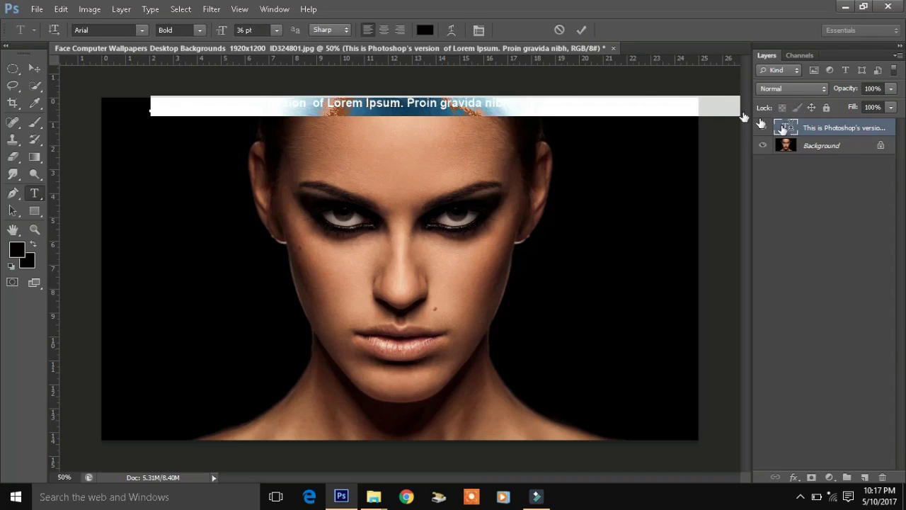
left_click(479, 30)
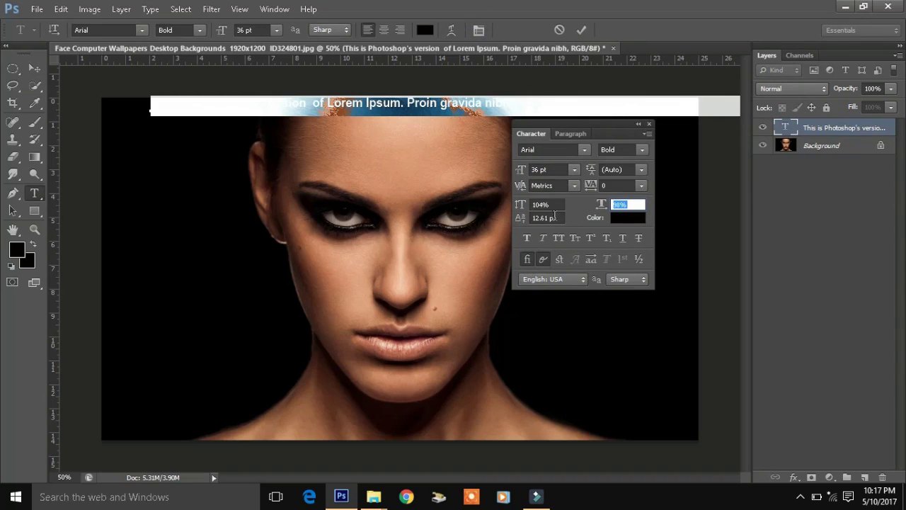
left_click_drag(610, 204, 600, 206)
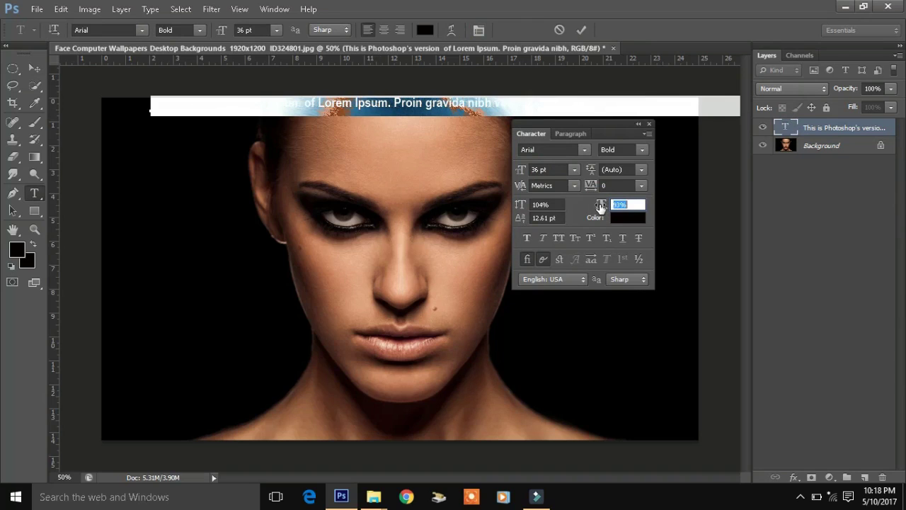
left_click(578, 30)
- Slide the text line left across the head and add a second copy offset below it
key("v")
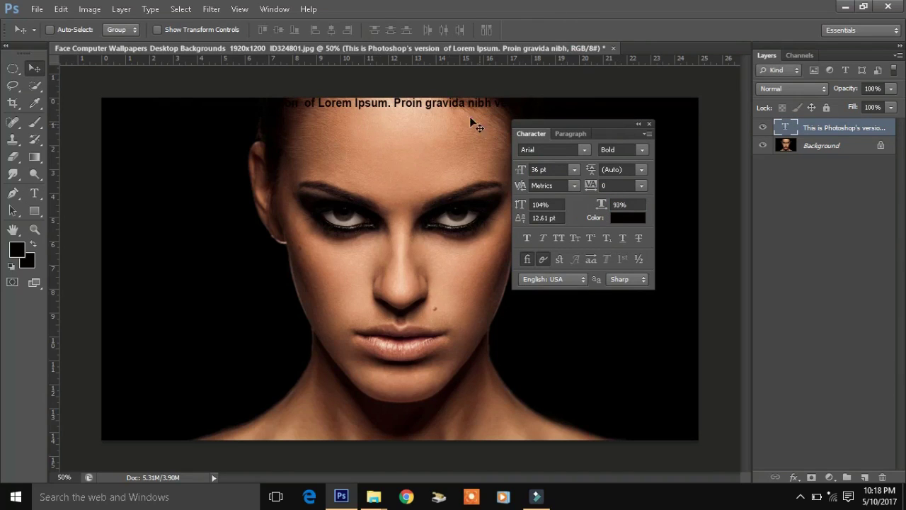
left_click(447, 101)
left_click_drag(447, 101, 347, 101)
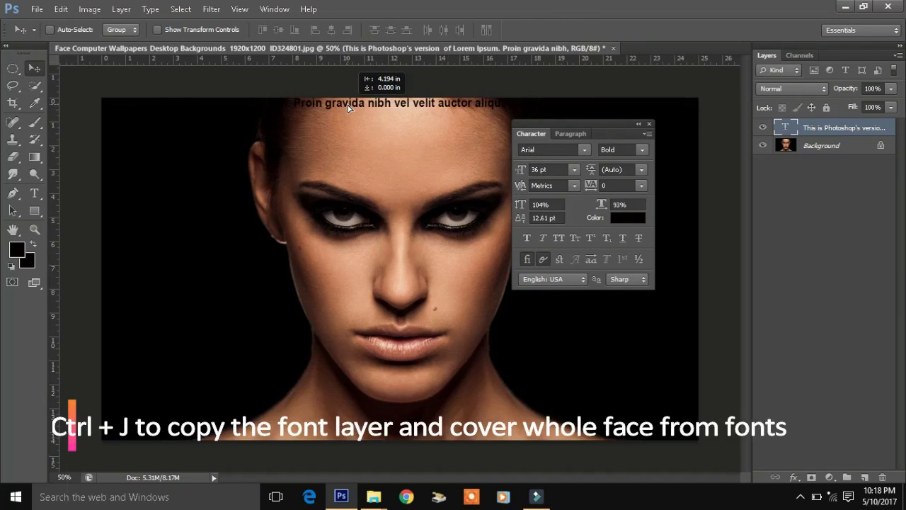
left_click(649, 124)
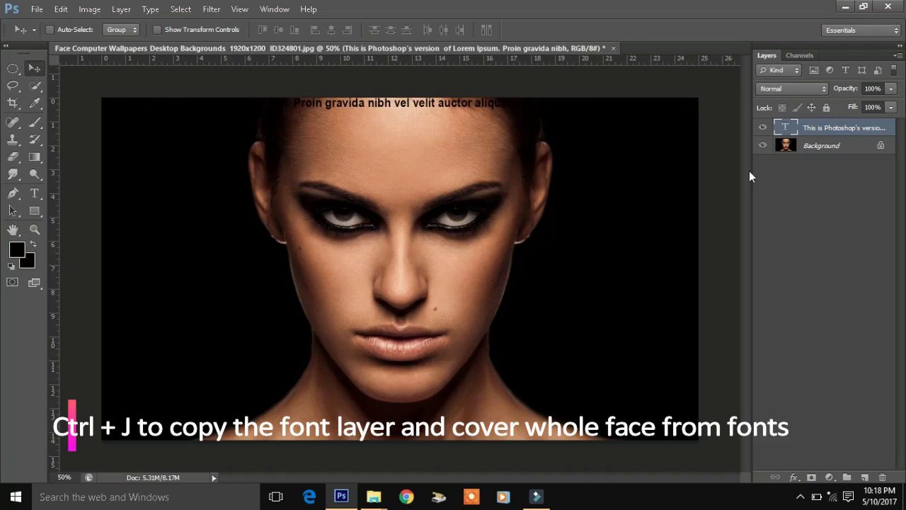
key("ctrl+j")
key("shift+Down")
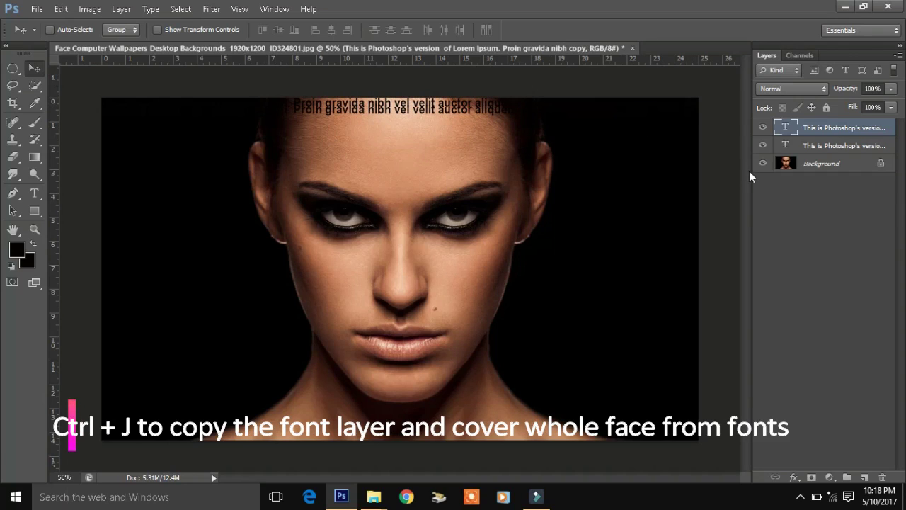
key("shift+Left")
key("shift+Left")
key("shift+Left")
key("shift+Left")
key("shift+Left")
key("shift+Left")
key("shift+Left")
key("shift+Left")
key("shift+Left")
key("shift+Left")
key("shift+Left")
key("shift+Left")
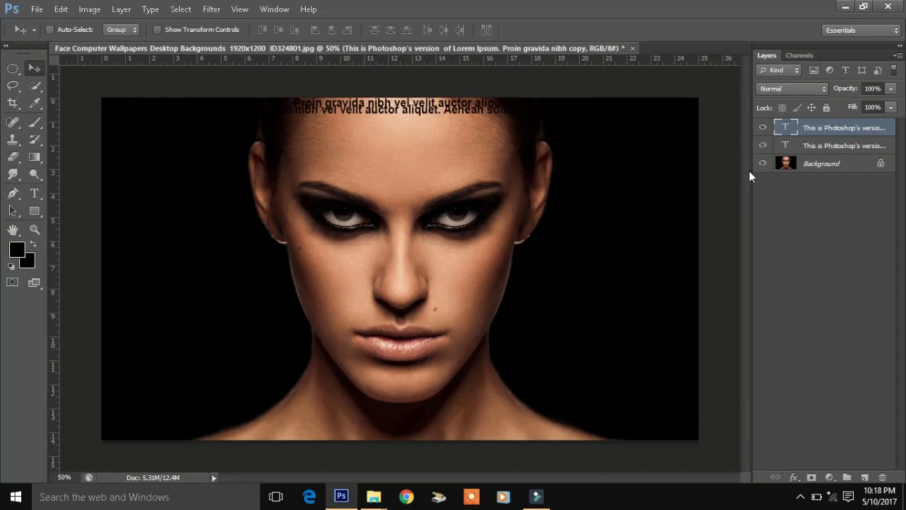
key("shift+Left")
key("shift+Left")
key("shift+Left")
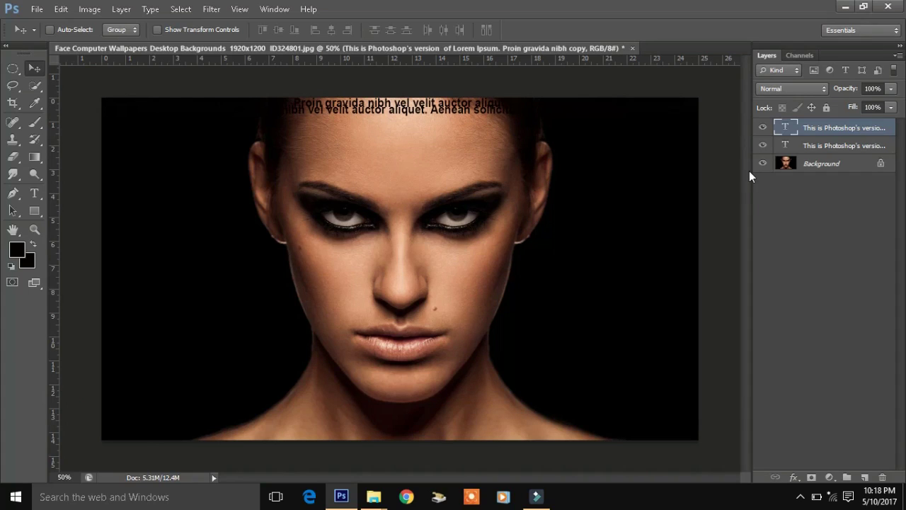
- Add a third copy nudged down and shifted left, then reselect the top text layer
key("ctrl+j")
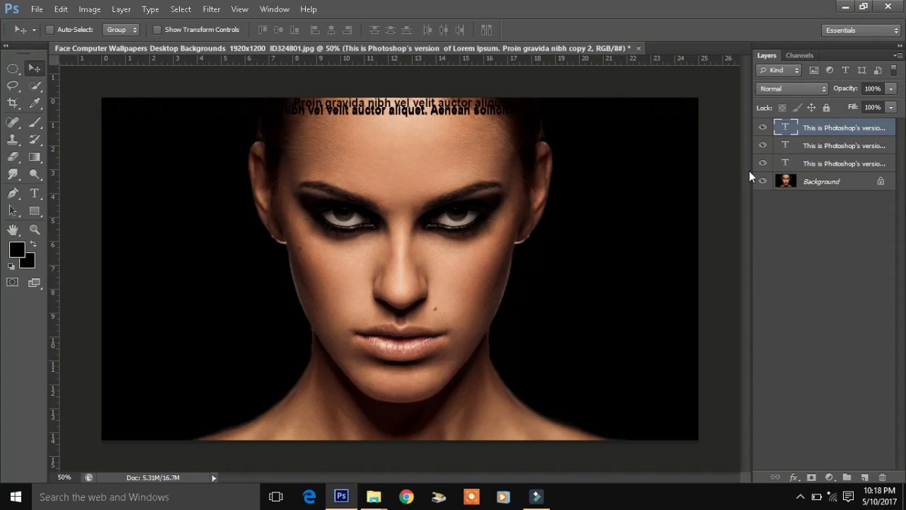
key("Down")
key("Down")
key("Down")
key("Down")
key("Down")
key("Down")
key("Down")
key("Down")
key("Down")
key("Down")
key("Down")
key("Down")
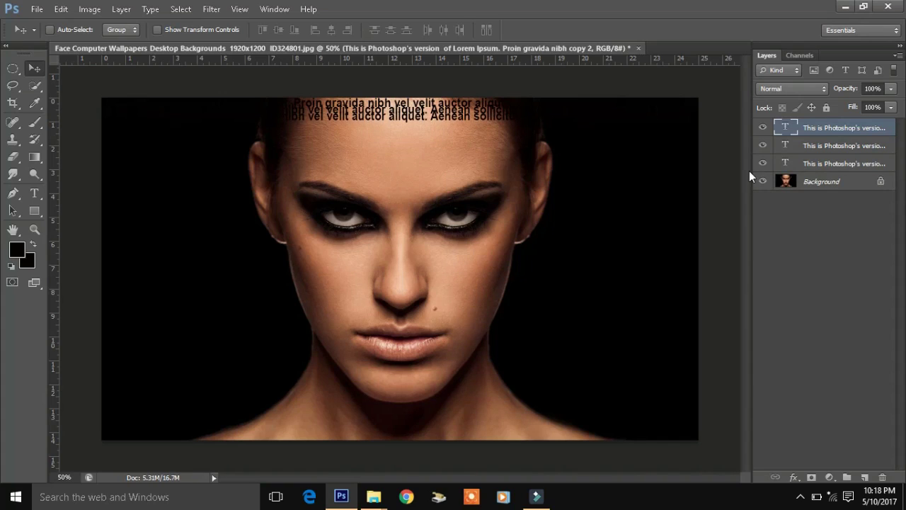
key("Down")
key("Down")
key("Down")
key("Down")
key("Down")
key("Down")
key("Down")
key("Down")
key("Down")
key("Down")
key("Down")
key("Down")
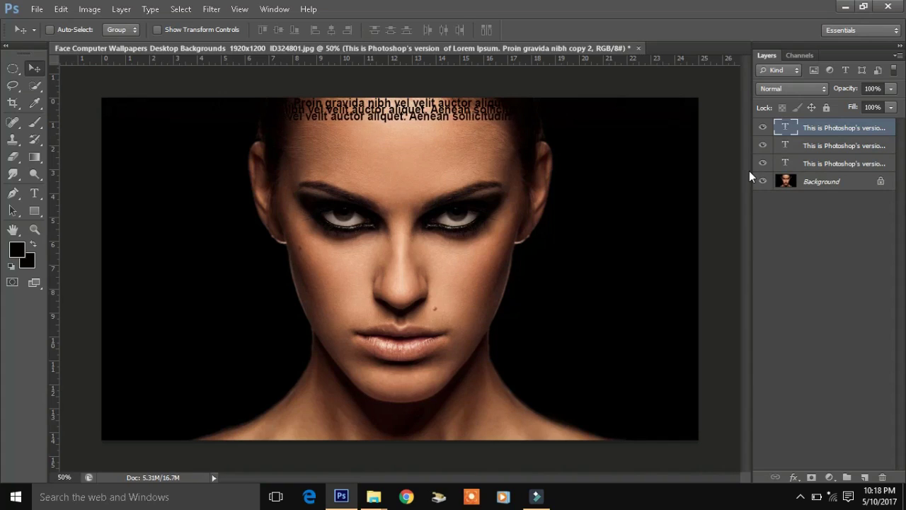
key("Left")
key("Left")
key("Left")
key("Left")
key("Left")
key("Left")
key("Left")
key("Left")
key("Left")
key("Left")
key("Left")
key("Left")
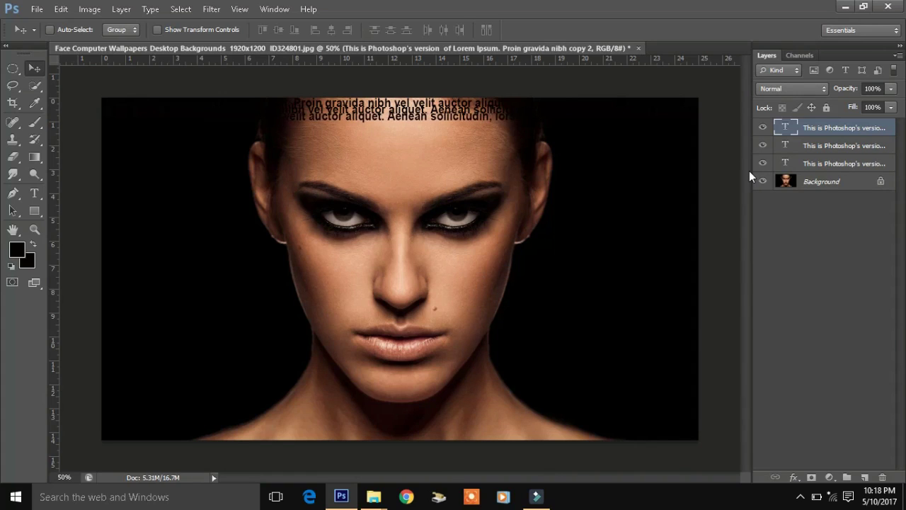
key("Left")
key("Left")
key("Left")
key("Left")
key("Left")
key("Left")
key("Left")
key("Left")
key("Left")
key("Left")
key("Left")
key("Left")
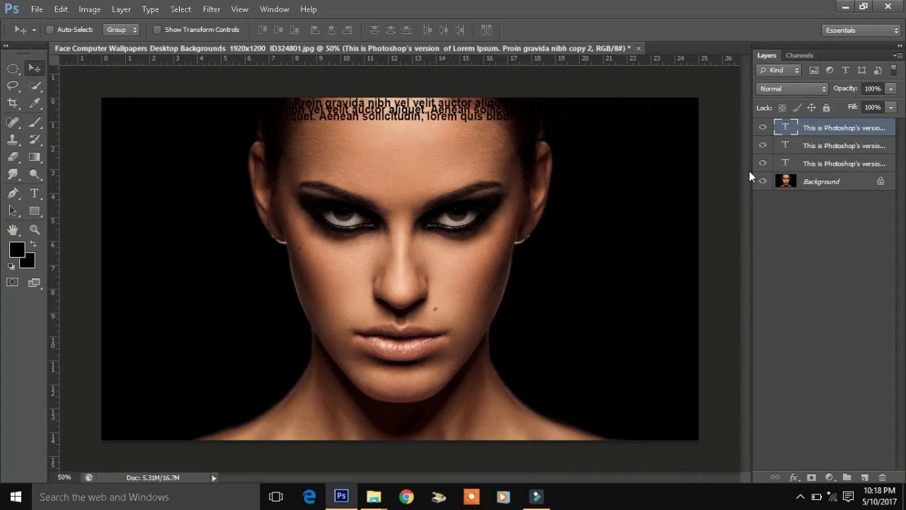
key("Left")
key("Left")
key("Left")
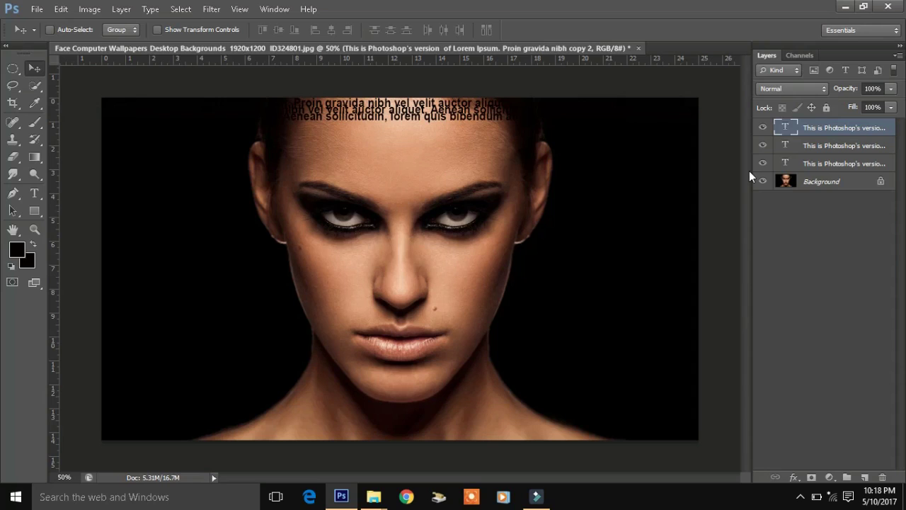
left_click(861, 165)
left_click(860, 148)
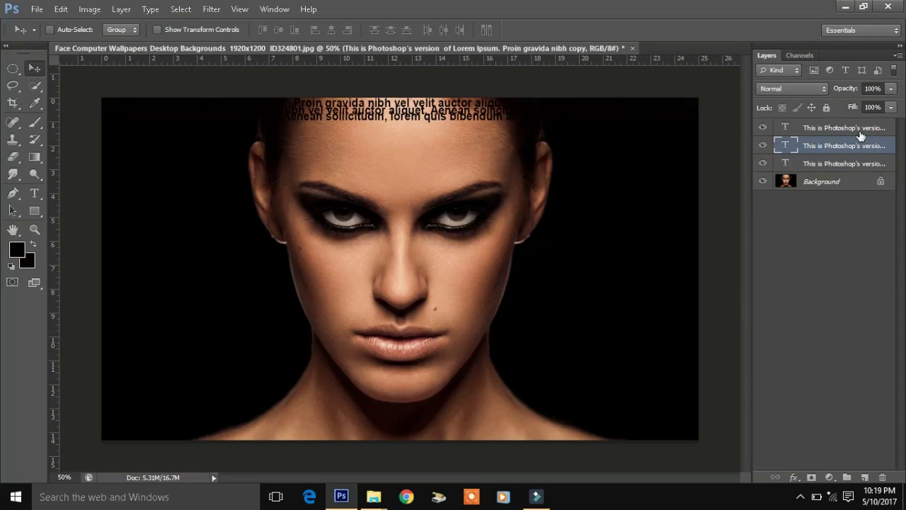
left_click(860, 135)
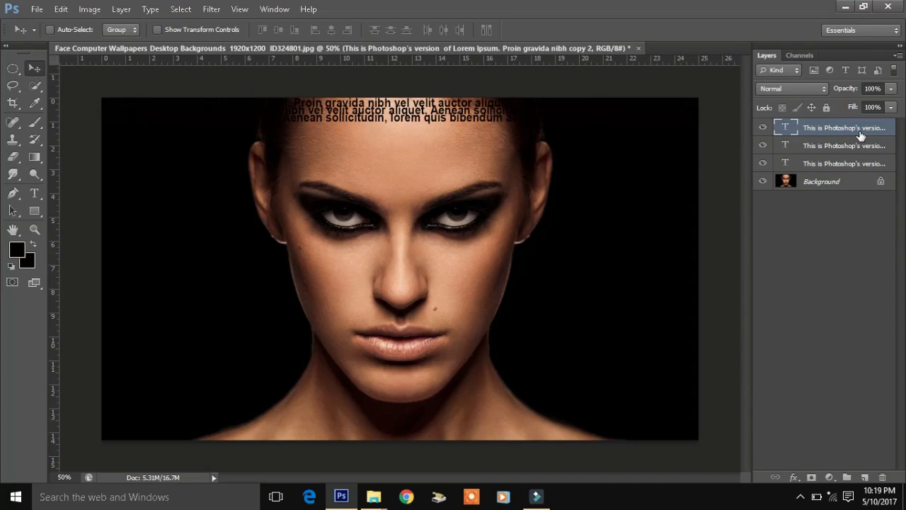
- Add a fourth copy one row down, offset slightly left across the forehead
key("ctrl+j")
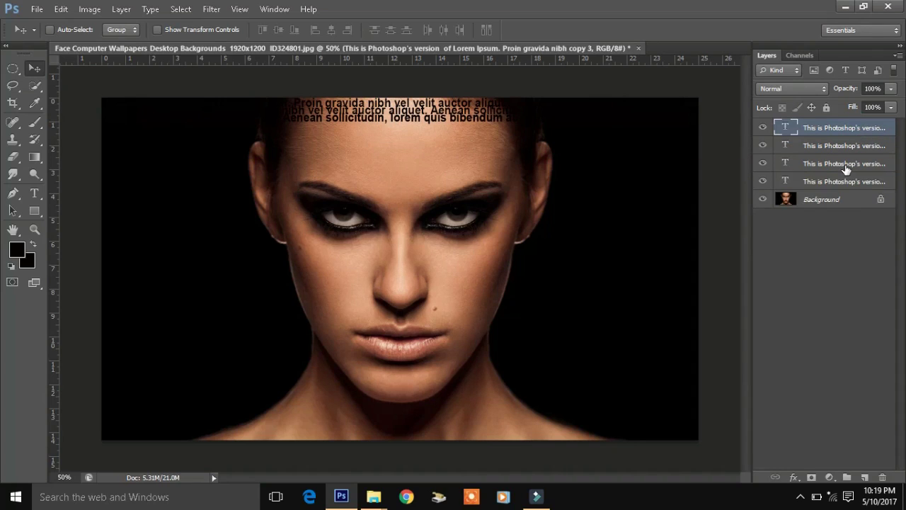
key("Down")
key("Down")
key("Down")
key("Down")
key("Down")
key("Down")
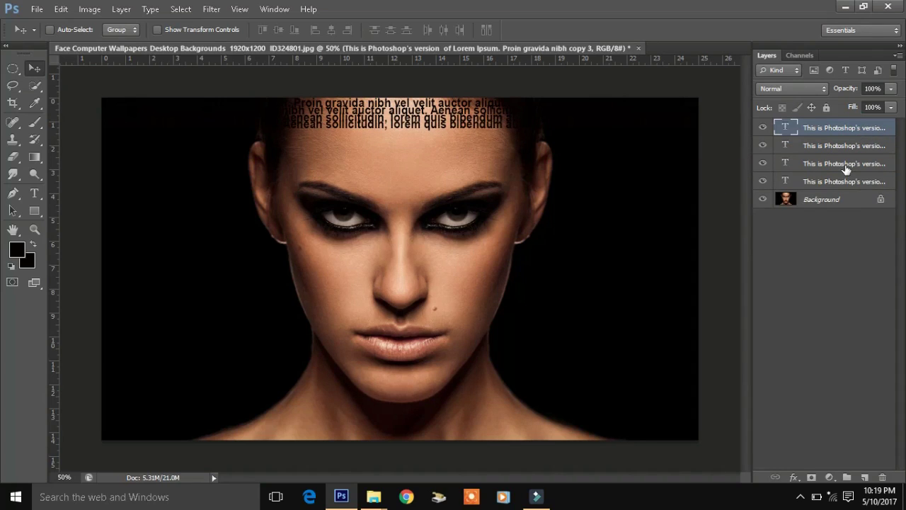
key("Down")
key("shift+Left")
key("shift+Left")
key("shift+Left")
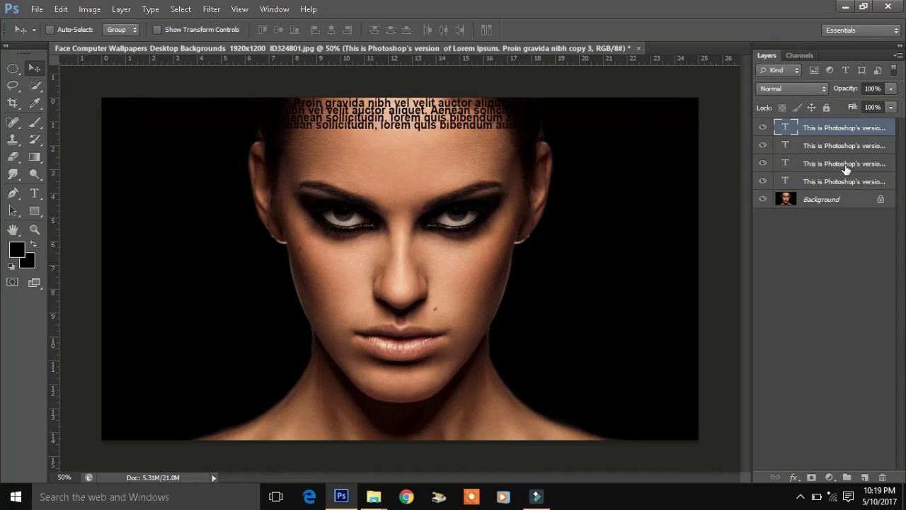
key("shift+Left")
key("shift+Left")
key("shift+Left")
key("shift+Left")
key("shift+Left")
key("shift+Left")
key("shift+Left")
key("shift+Left")
key("shift+Left")
key("shift+Right")
key("shift+Right")
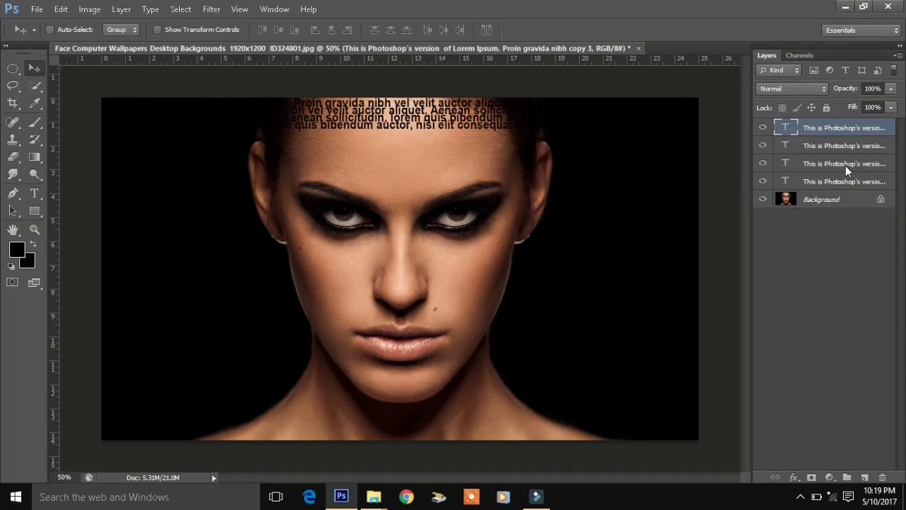
key("shift+Right")
- Add a fifth copy in its own row, shifted well to the left
key("ctrl+j")
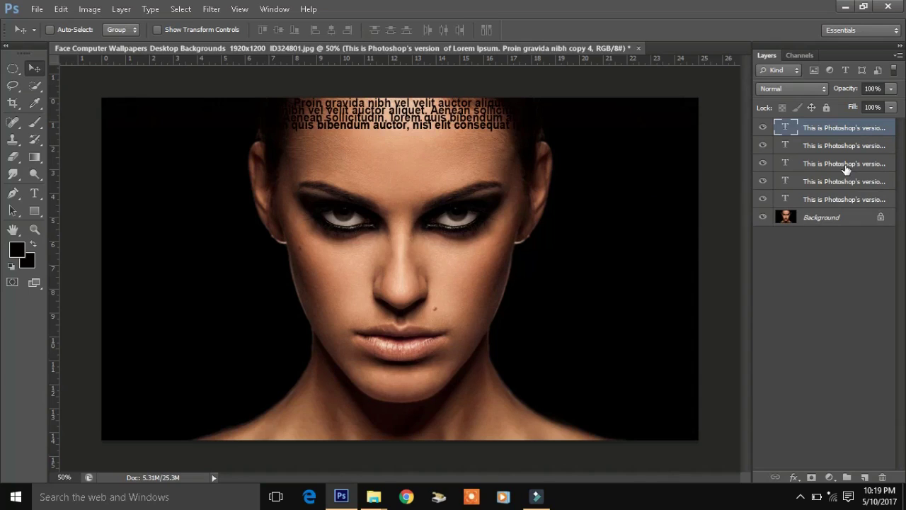
key("shift+Down")
key("shift+Down")
key("Up")
key("Up")
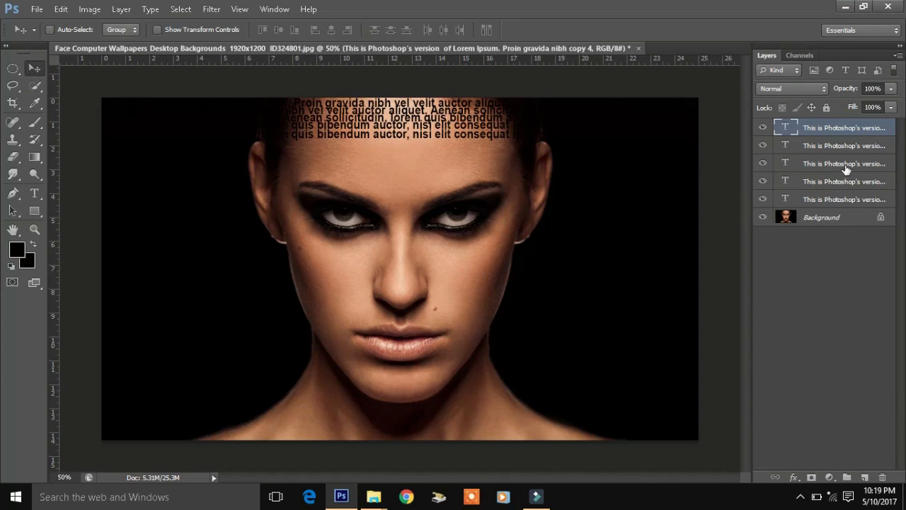
key("Up")
key("shift+Left")
key("Left")
key("Left")
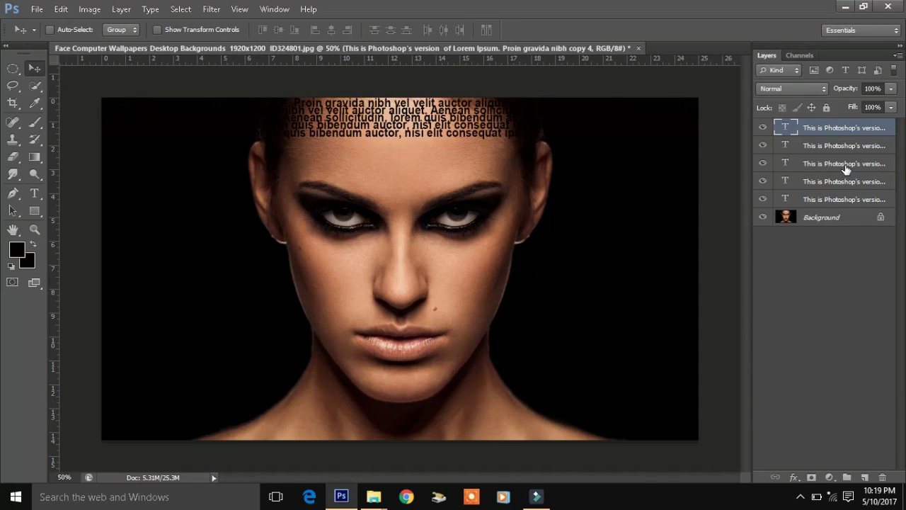
key("shift+Left")
key("shift+Left")
key("shift+Left")
key("shift+Left")
key("shift+Left")
key("shift+Left")
key("shift+Left")
key("shift+Left")
key("shift+Left")
key("shift+Left")
key("shift+Left")
key("shift+Left")
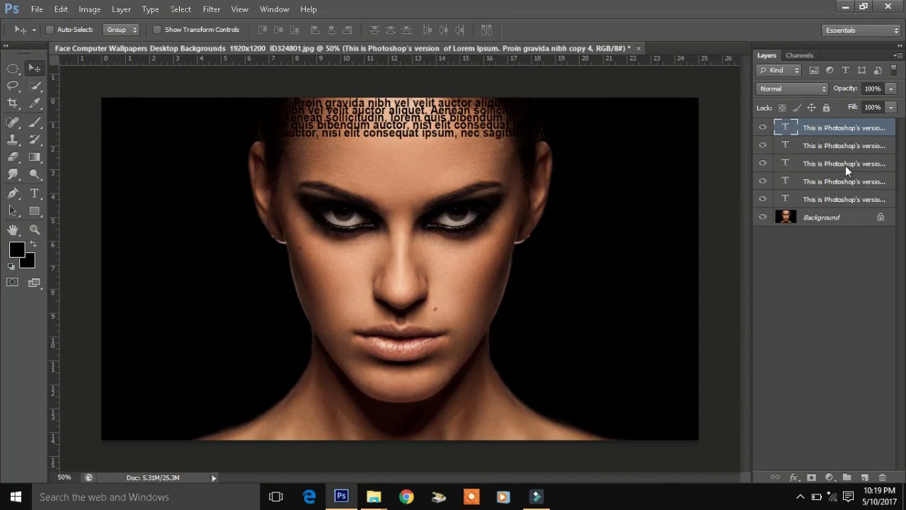
- Add a sixth copy about 9 px lower, slid roughly 80 px left
key("ctrl+j")
key("shift+Down")
key("shift+Down")
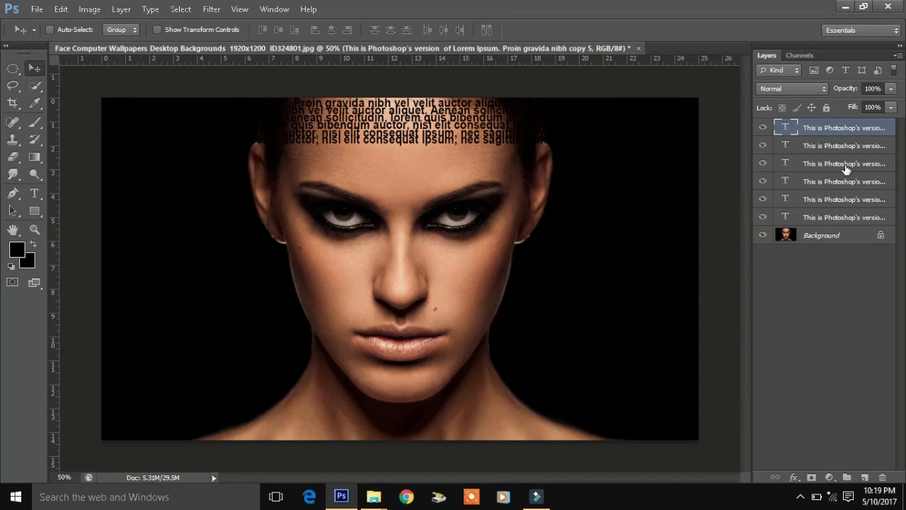
key("Right")
key("Right")
key("Right")
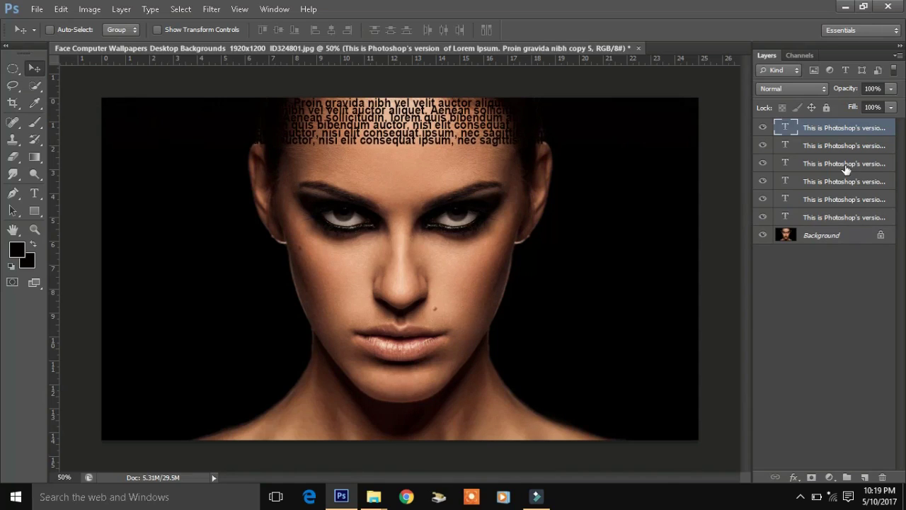
key("shift+Left")
key("shift+Left")
key("shift+Left")
key("shift+Left")
key("shift+Left")
key("shift+Left")
key("shift+Left")
key("shift+Left")
key("shift+Left")
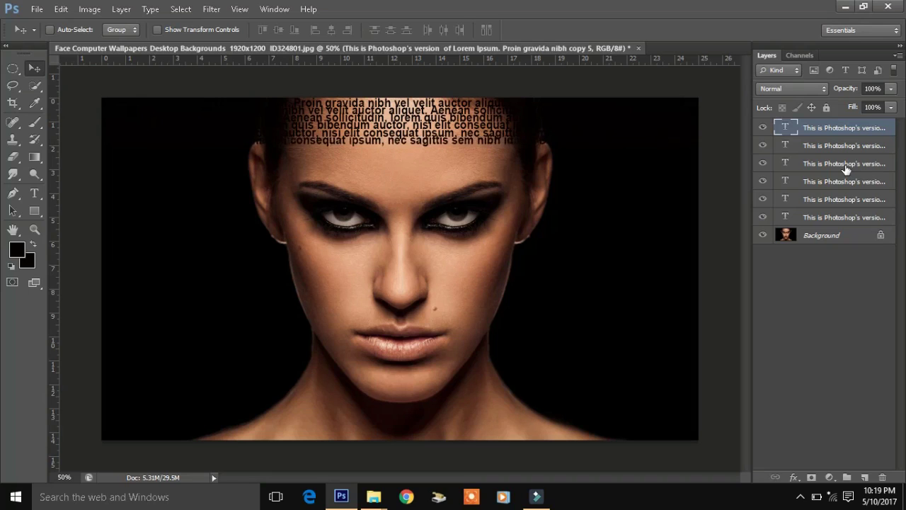
key("shift+Left")
key("shift+Left")
key("shift+Left")
key("shift+Left")
key("shift+Left")
key("shift+Left")
key("shift+Left")
key("shift+Left")
key("shift+Left")
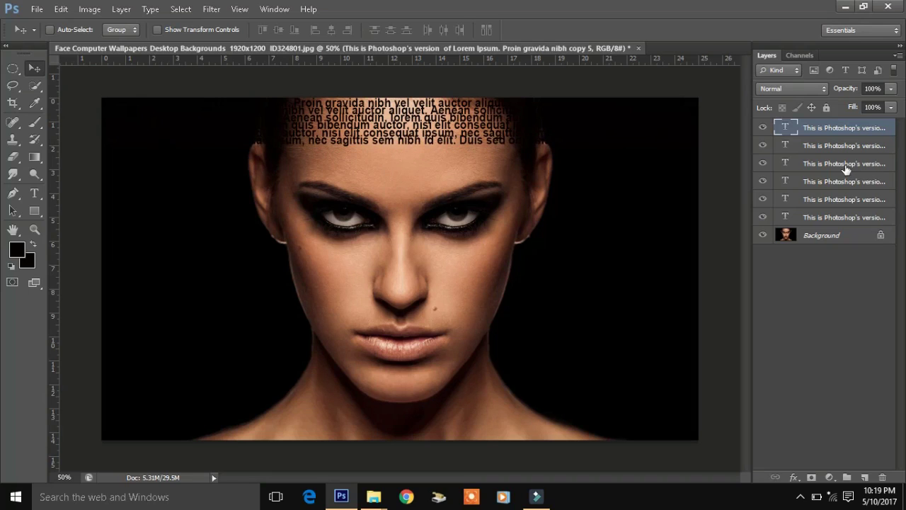
key("shift+Left")
key("shift+Left")
- Add a seventh copy below, shifted left and nudged slightly lower
key("ctrl+j")
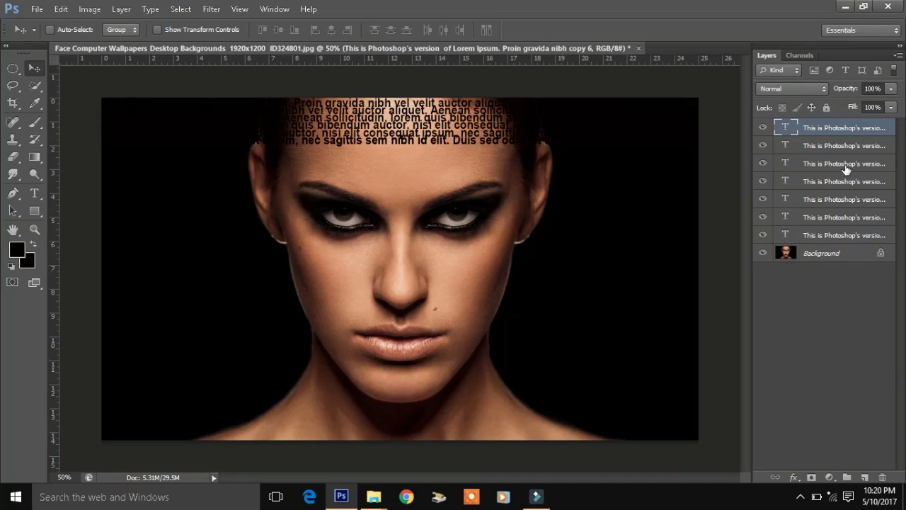
key("shift+Down")
key("shift+Down")
key("shift+Left")
key("shift+Left")
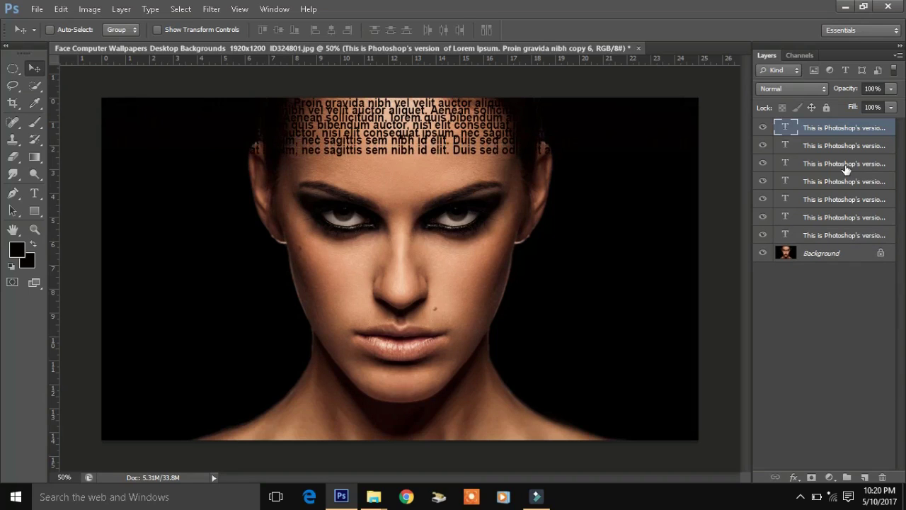
key("shift+Left")
key("shift+Left")
key("shift+Left")
key("shift+Left")
key("shift+Left")
key("shift+Left")
key("shift+Left")
key("shift+Left")
key("shift+Left")
key("shift+Left")
key("shift+Left")
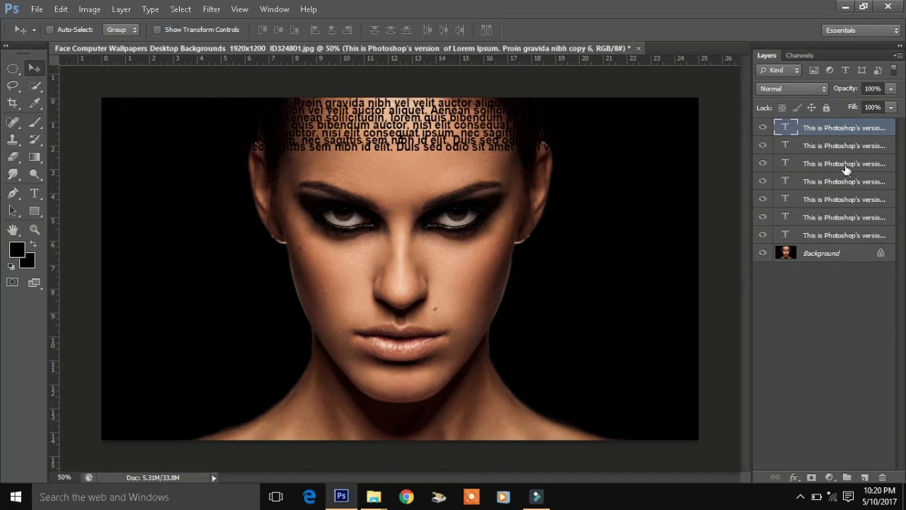
key("shift+Left")
key("shift+Left")
key("shift+Left")
key("shift+Down")
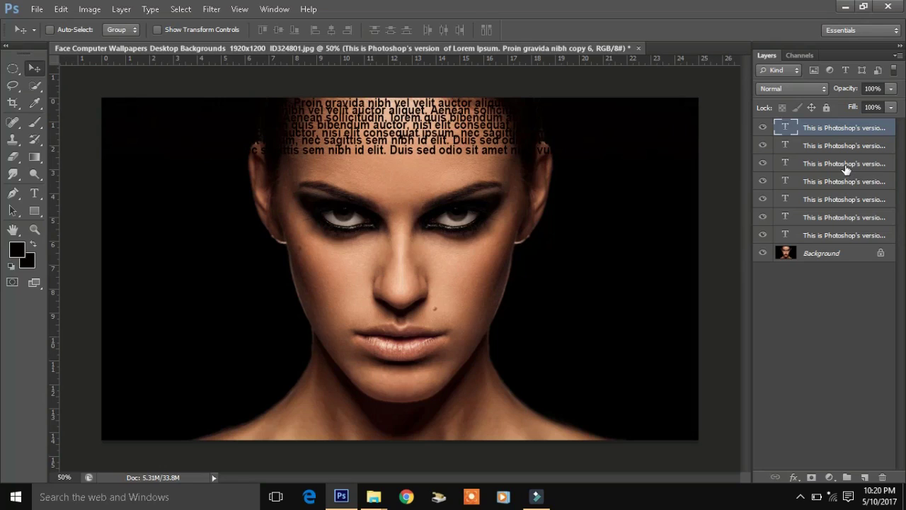
- Reselect the top text layer and add an eighth copy nudged down and left
left_click(848, 146)
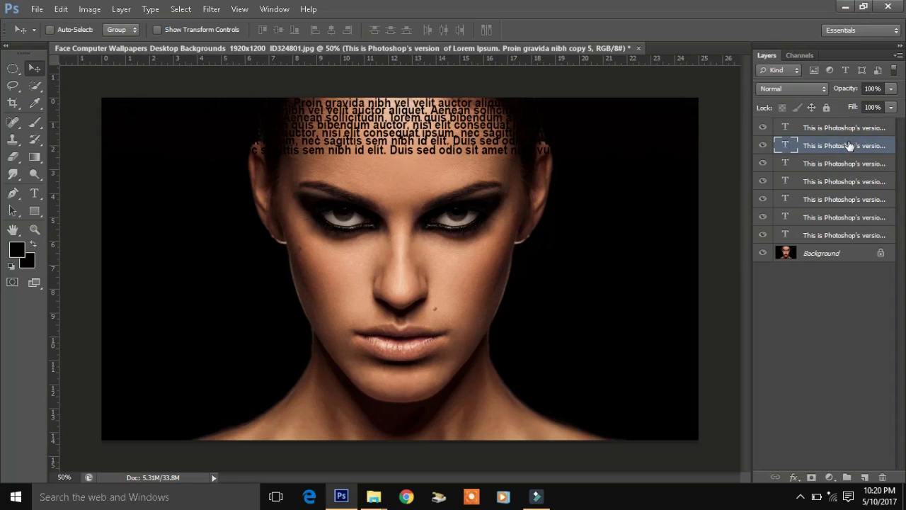
left_click(857, 130)
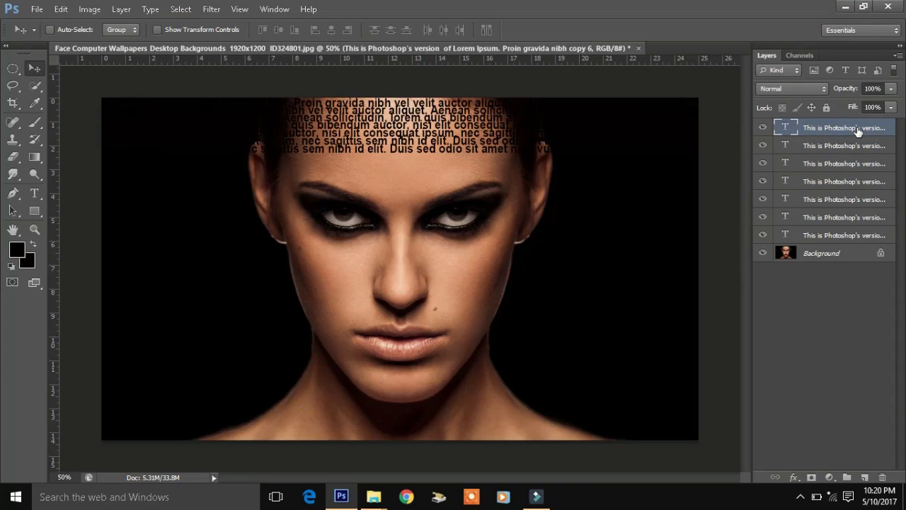
key("ctrl+j")
key("Down")
key("Down")
key("Down")
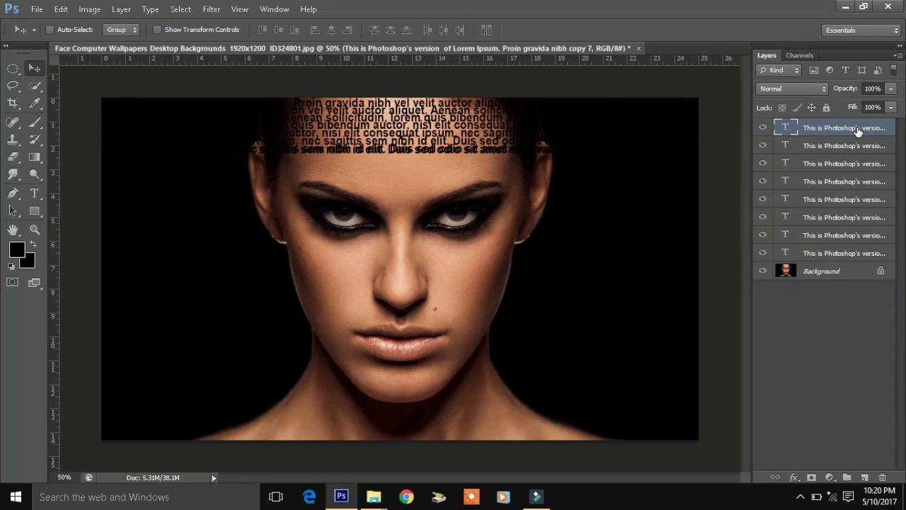
key("Down")
key("Down")
key("Down")
key("Down")
key("Down")
key("Down")
key("Down")
key("Down")
key("Down")
key("Down")
key("Down")
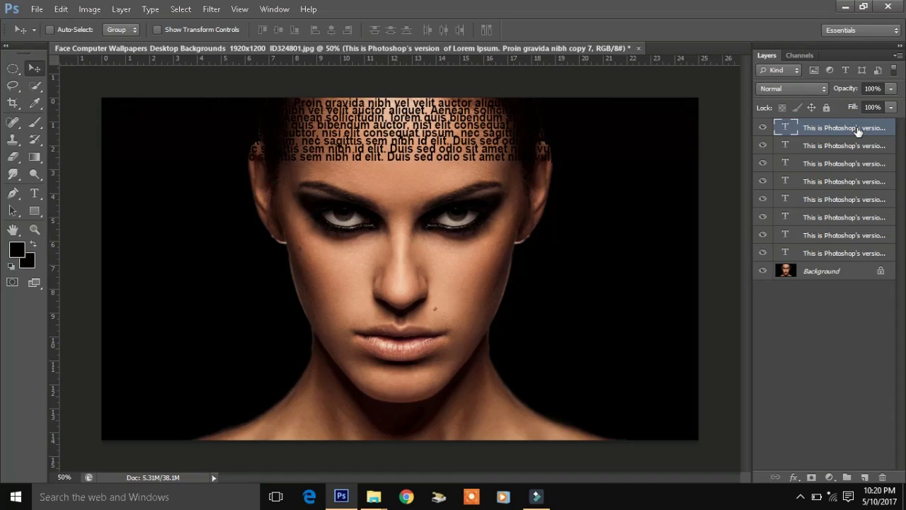
key("Down")
key("Down")
key("Down")
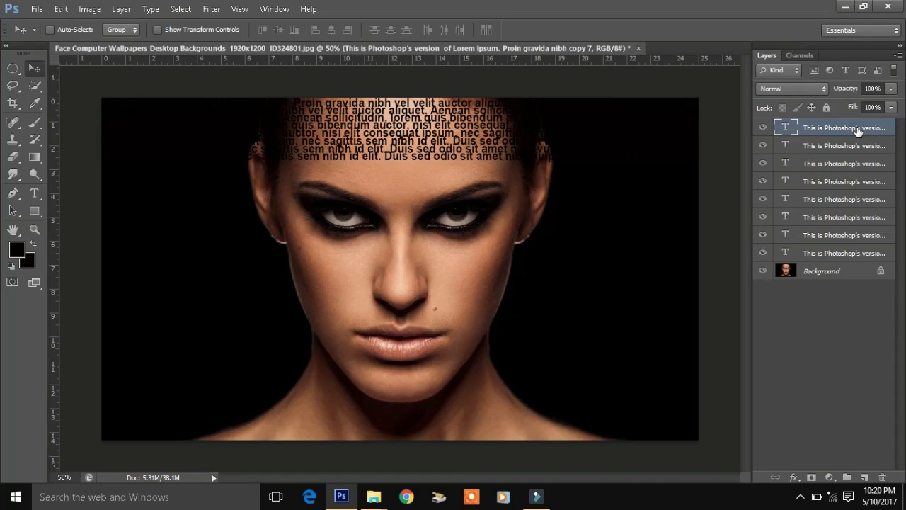
key("shift+Left")
key("shift+Left")
key("shift+Left")
key("shift+Left")
key("shift+Left")
key("shift+Left")
key("shift+Left")
key("shift+Left")
key("shift+Left")
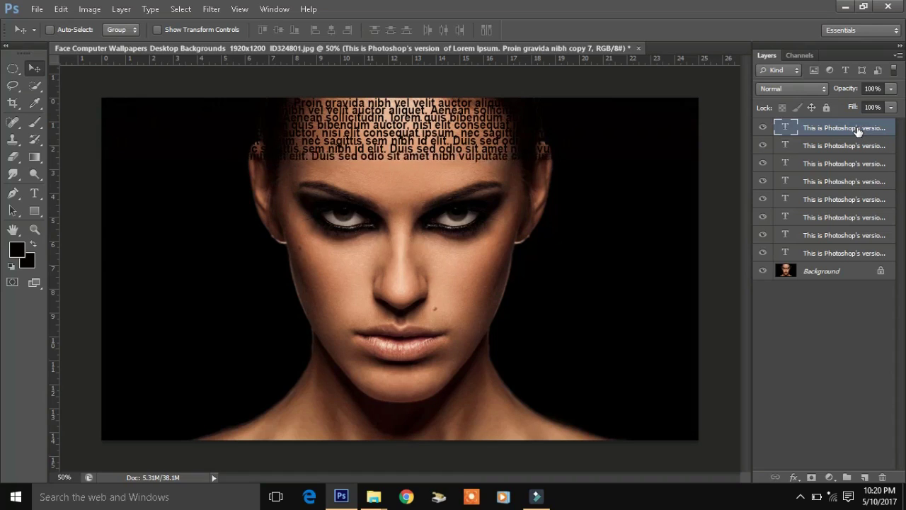
key("shift+Left")
key("shift+Left")
key("shift+Left")
key("shift+Left")
key("shift+Left")
key("shift+Left")
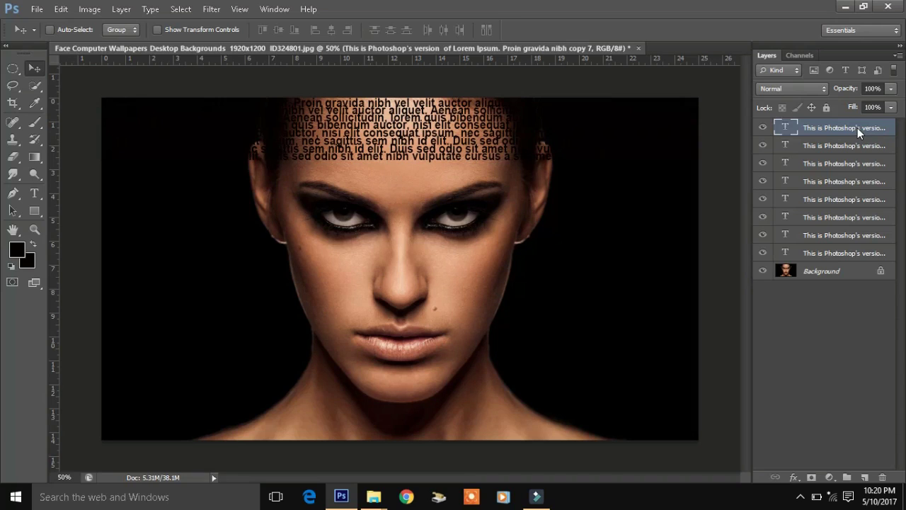
- Add a ninth copy below the previous line, slid further left
key("ctrl+j")
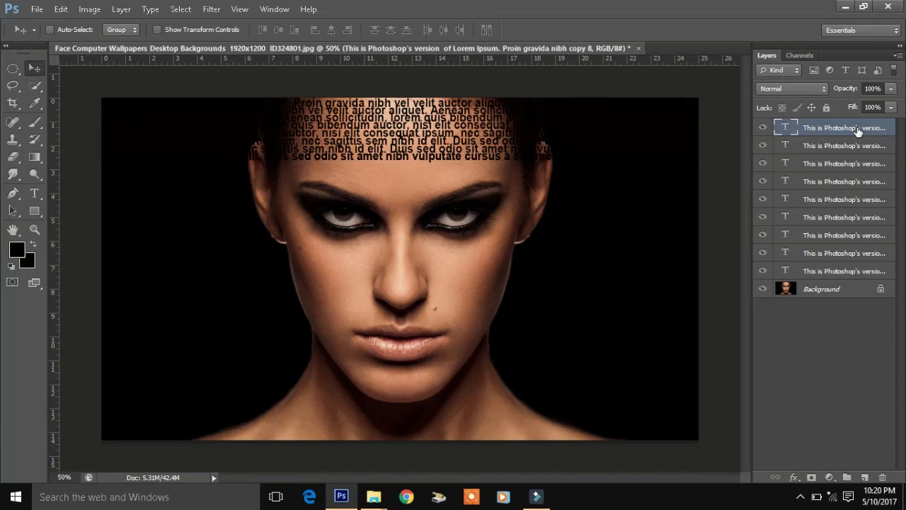
key("shift+Down")
key("shift+Down")
key("shift+Left")
key("shift+Left")
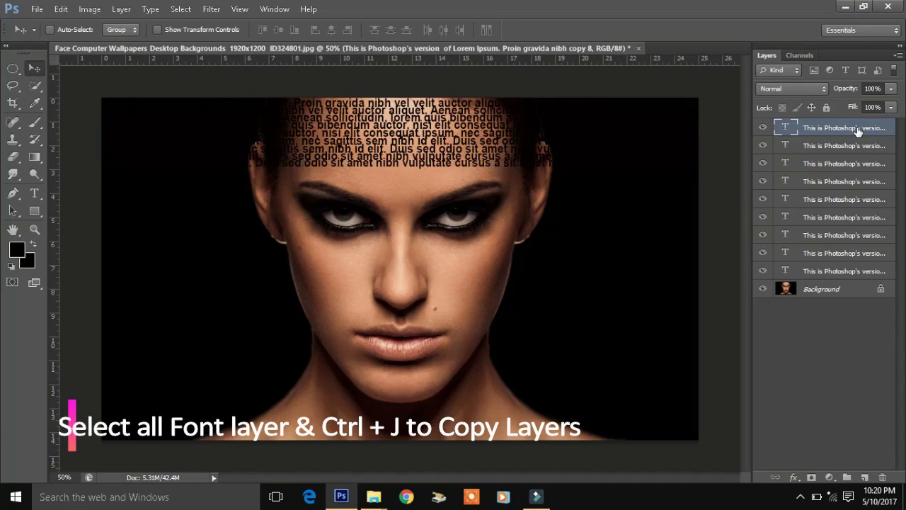
key("shift+Left")
key("shift+Left")
key("shift+Left")
key("shift+Left")
key("shift+Left")
key("shift+Left")
key("shift+Left")
key("shift+Left")
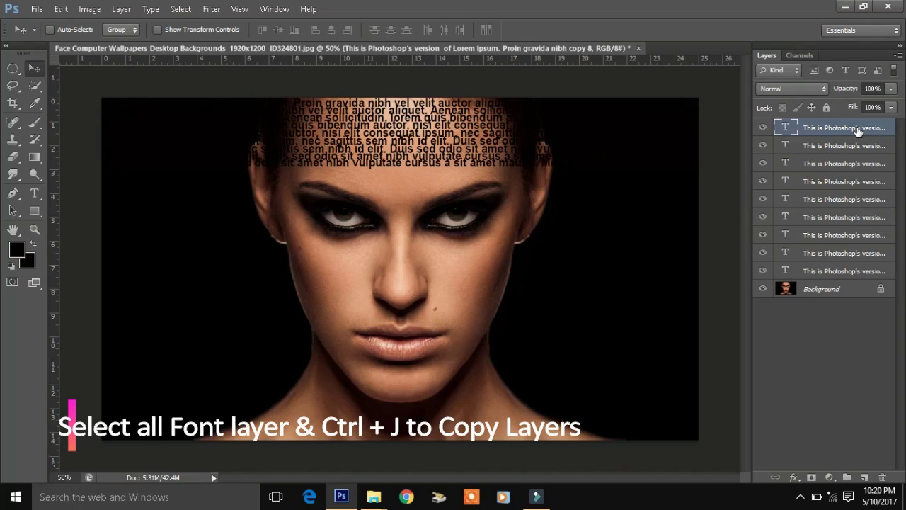
key("shift+Left")
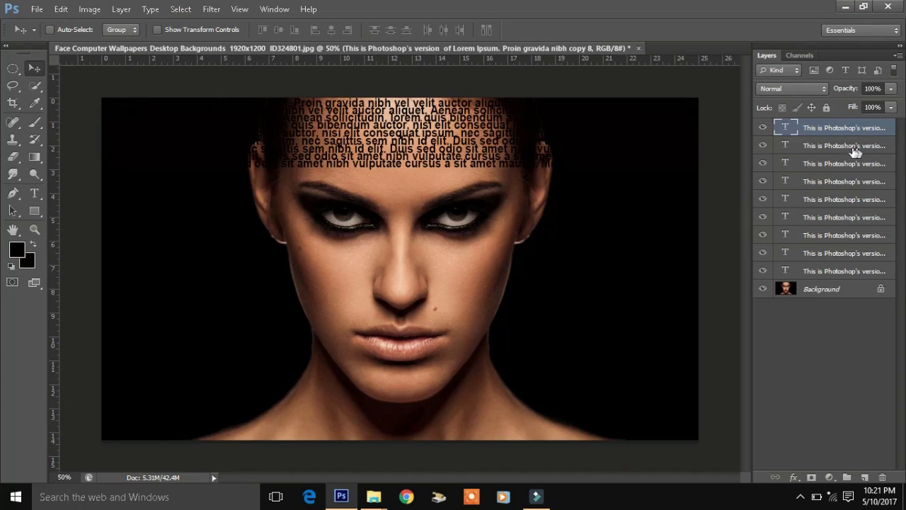
- Duplicate all nine text layers and move the copied block down over the eyes
left_click(833, 271, "shift")
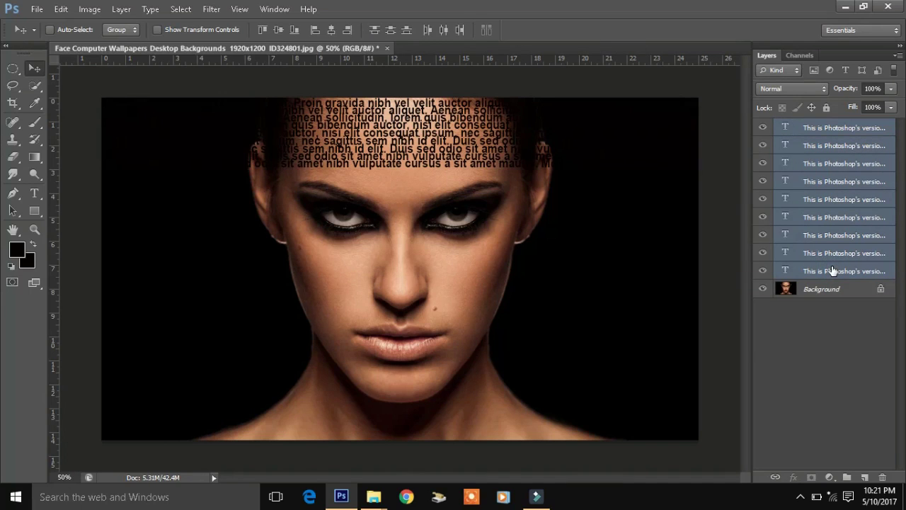
key("ctrl+j")
left_click_drag(410, 149, 407, 224)
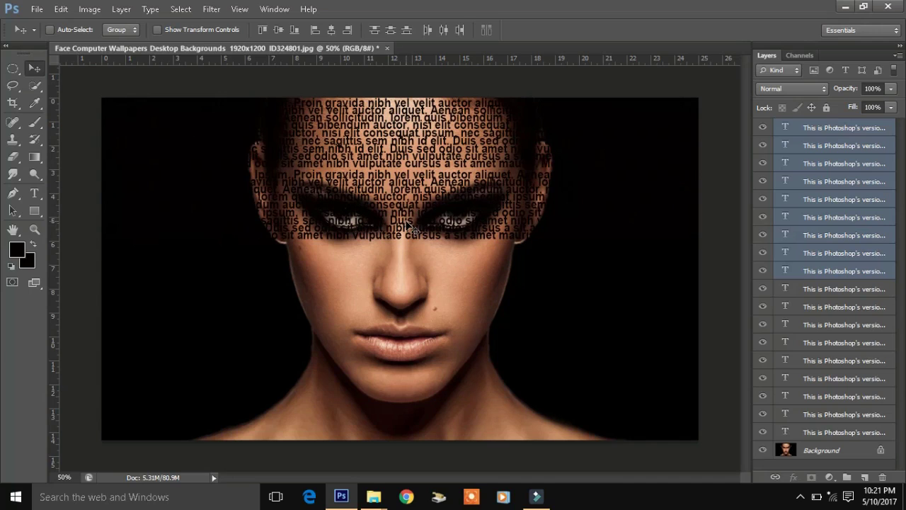
key("Up")
key("Up")
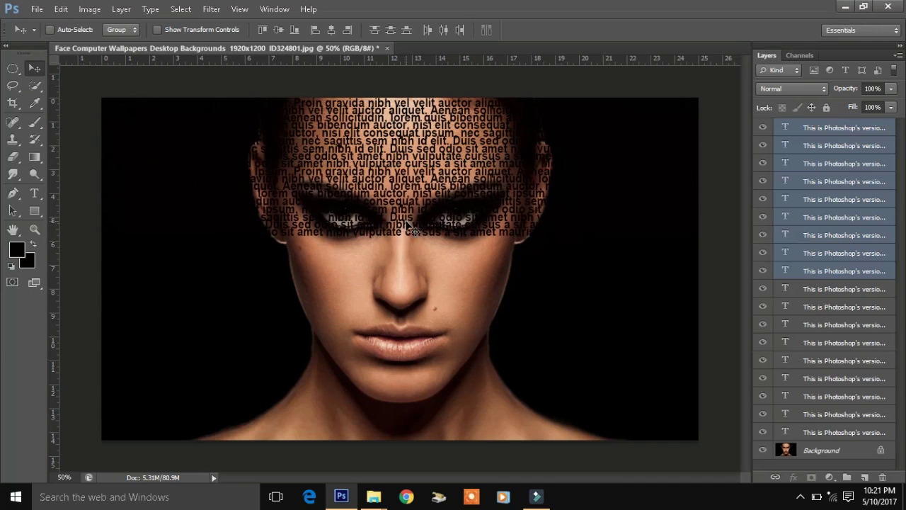
key("Up")
key("Up")
key("Up")
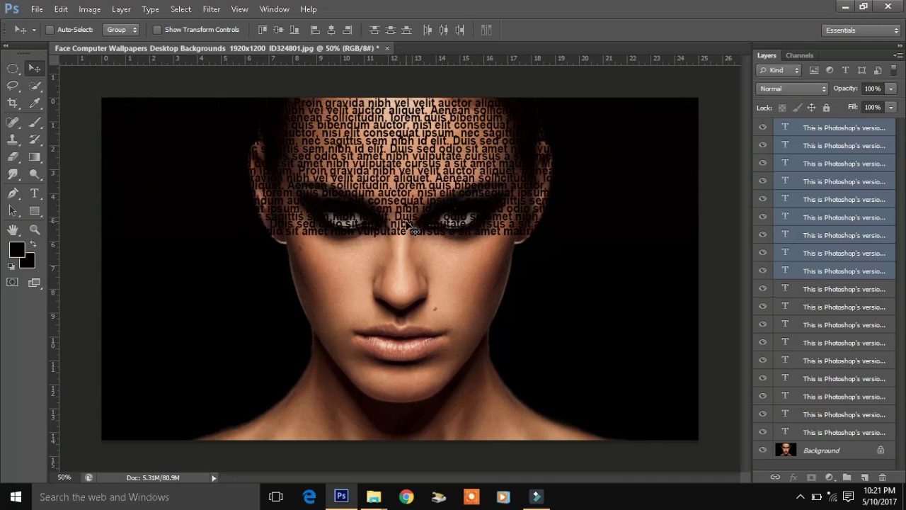
key("Up")
key("Up")
key("Up")
key("Up")
key("Up")
key("Up")
key("Up")
key("Up")
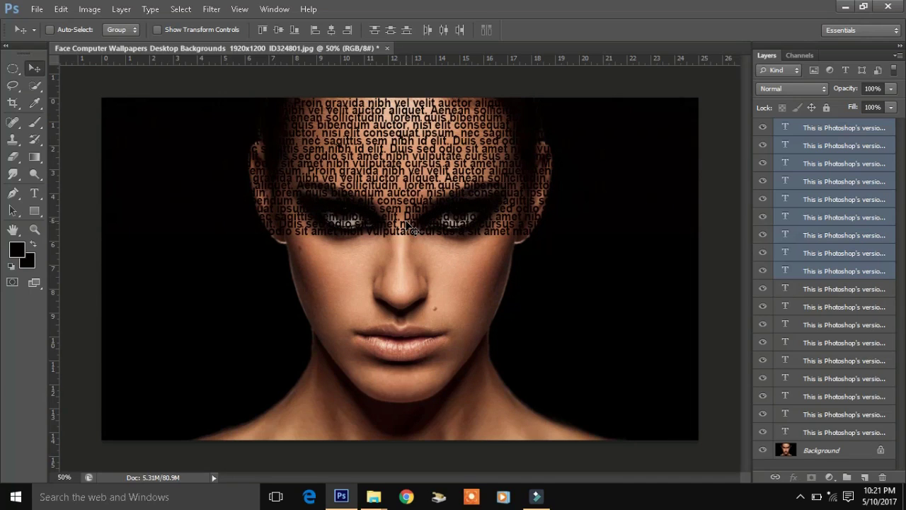
- Duplicate the block again and place it over the nose, shifted right
key("ctrl+j")
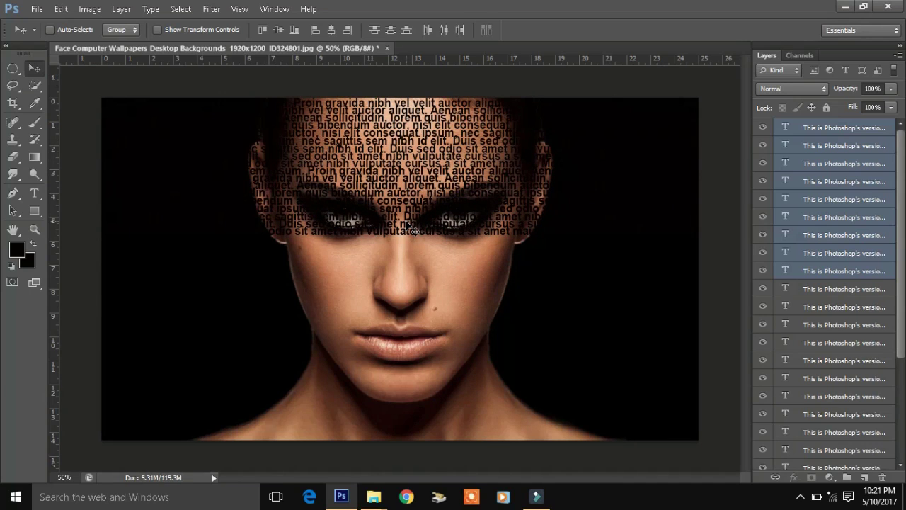
left_click_drag(407, 214, 409, 284)
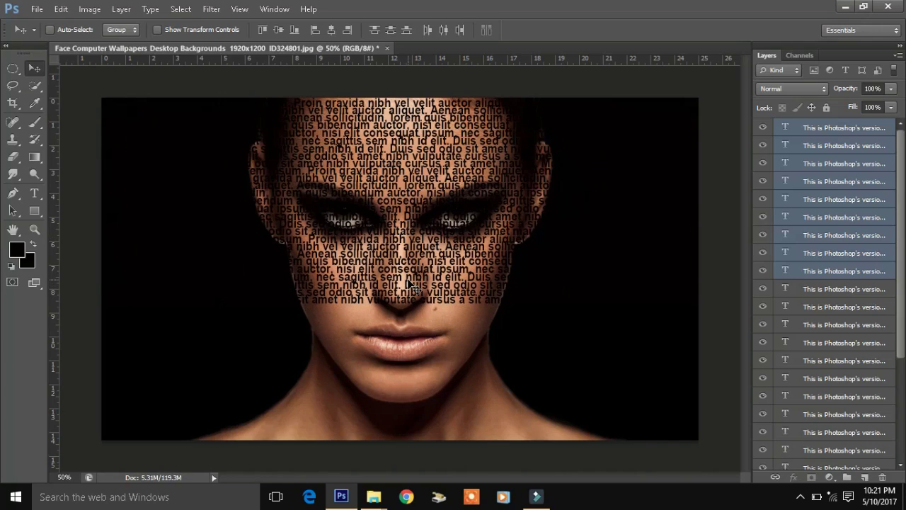
key("shift+Right")
key("shift+Right")
key("shift+Right")
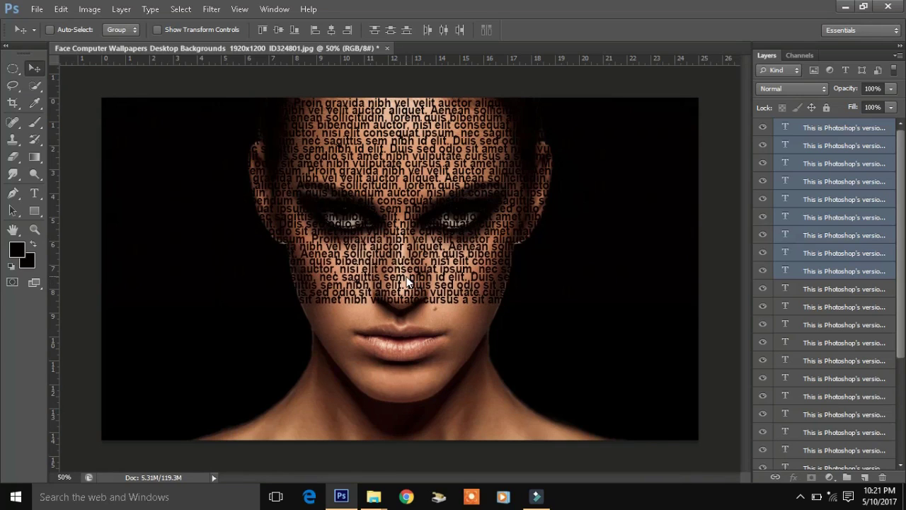
key("shift+Right")
key("shift+Right")
key("shift+Right")
key("shift+Right")
key("shift+Right")
key("shift+Right")
key("shift+Right")
key("shift+Right")
key("shift+Right")
key("shift+Right")
key("shift+Right")
key("shift+Right")
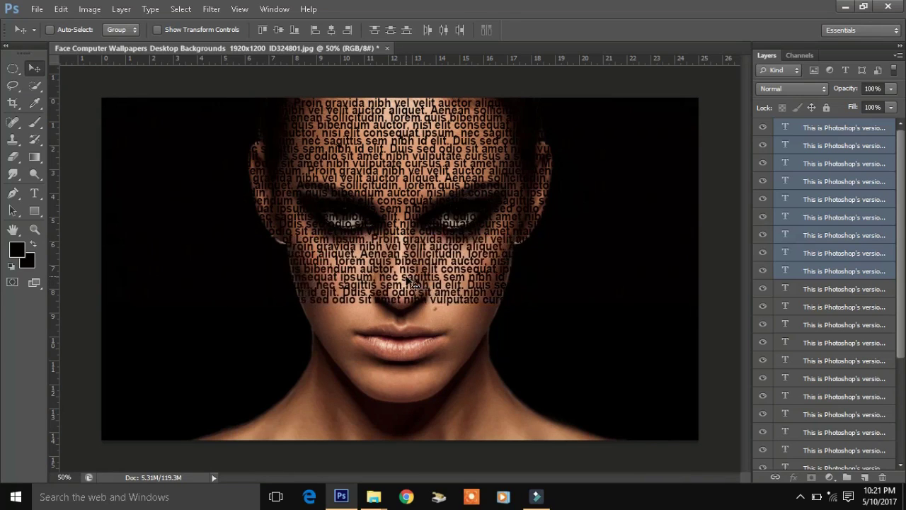
key("shift+Right")
key("shift+Right")
key("shift+Right")
key("shift+Right")
key("shift+Right")
key("shift+Right")
key("shift+Right")
key("shift+Right")
key("shift+Right")
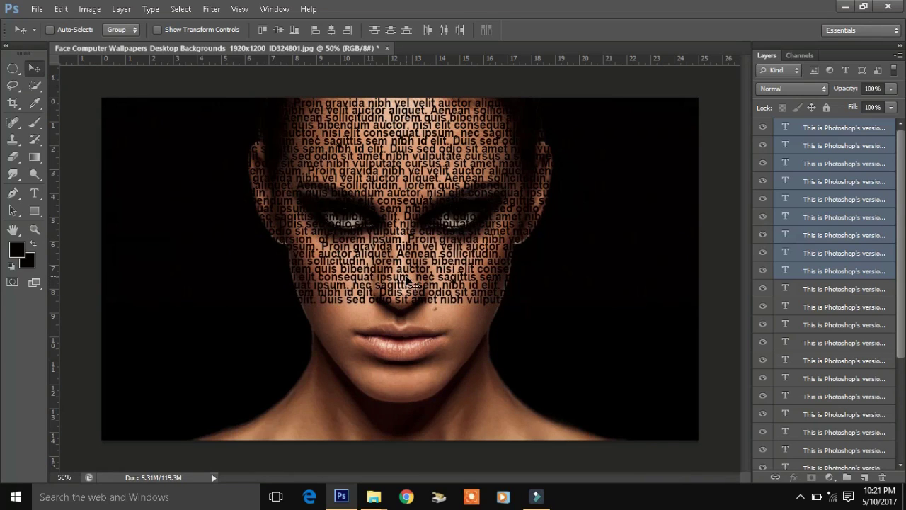
key("shift+Right")
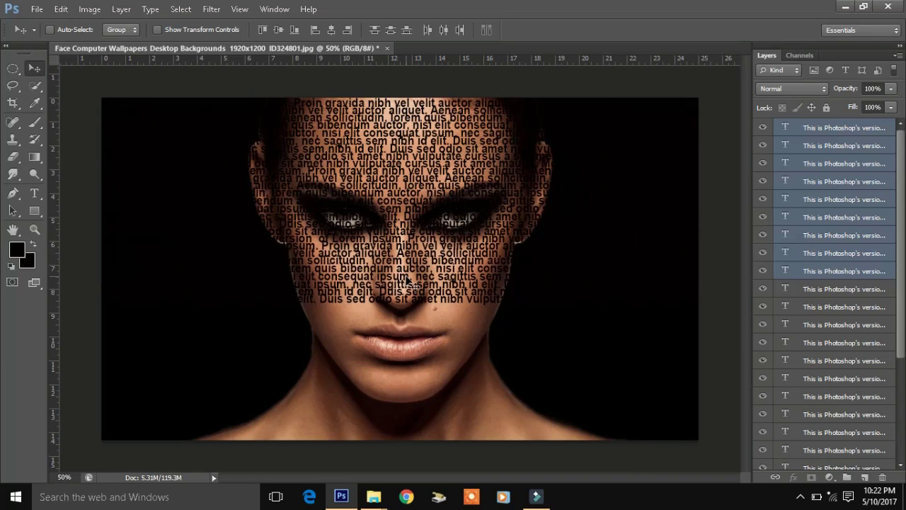
- Place further text blocks over the lips and down onto the chin and neck
left_click_drag(381, 263, 383, 328)
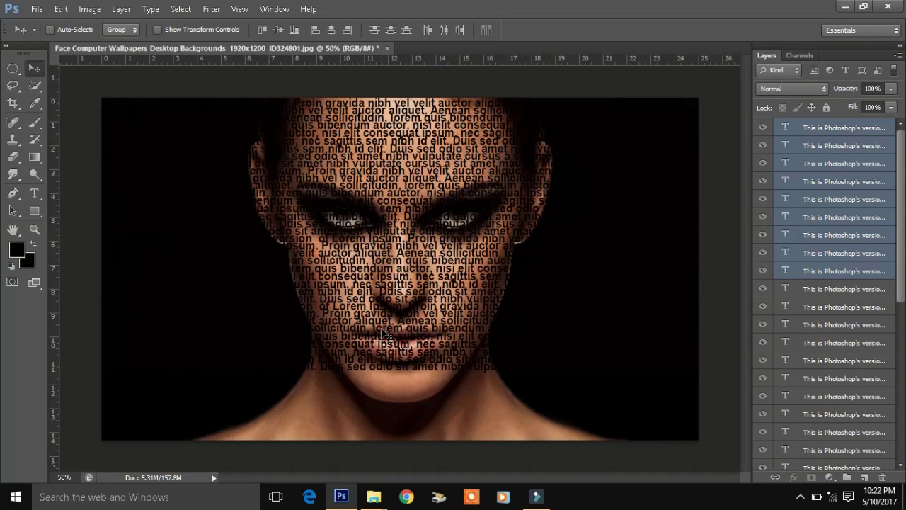
key("shift+Up")
key("shift+Up")
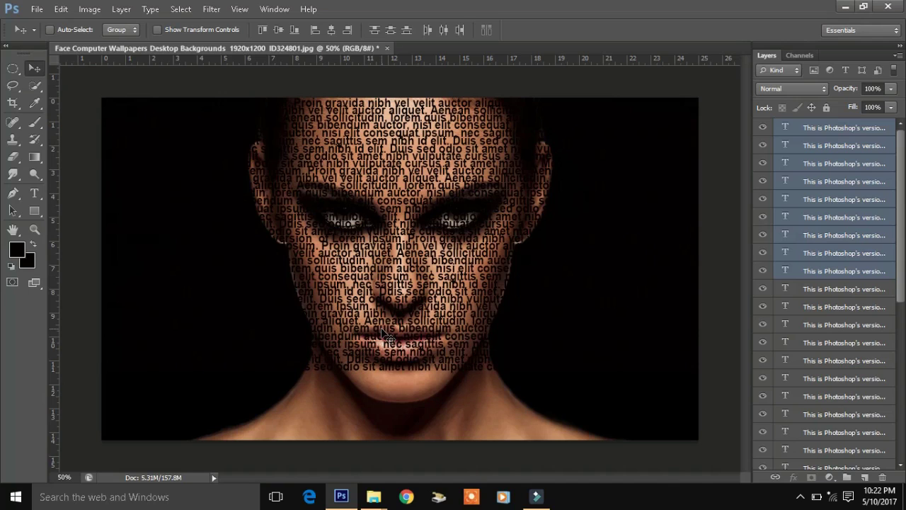
mouse_move(420, 330)
left_mouse_down()
mouse_move(430, 407)
mouse_move(430, 398)
left_mouse_up()
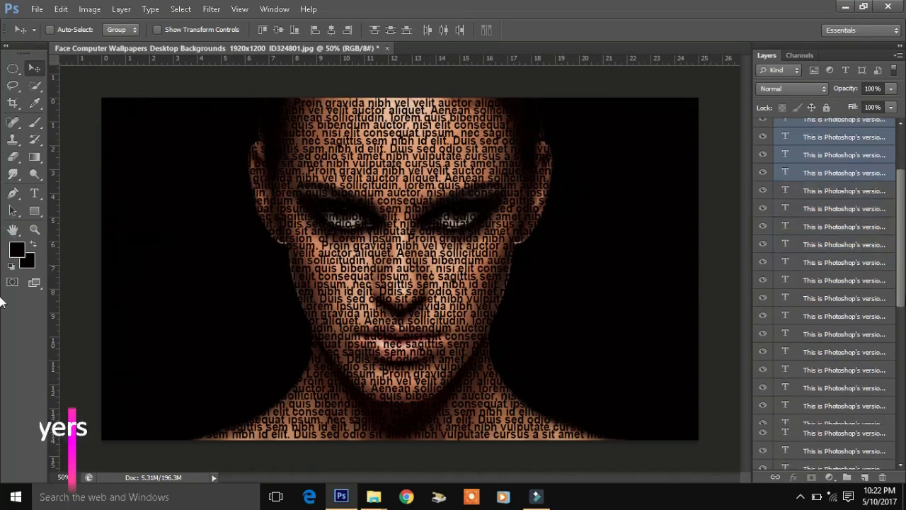
left_click_drag(902, 247, 899, 458)
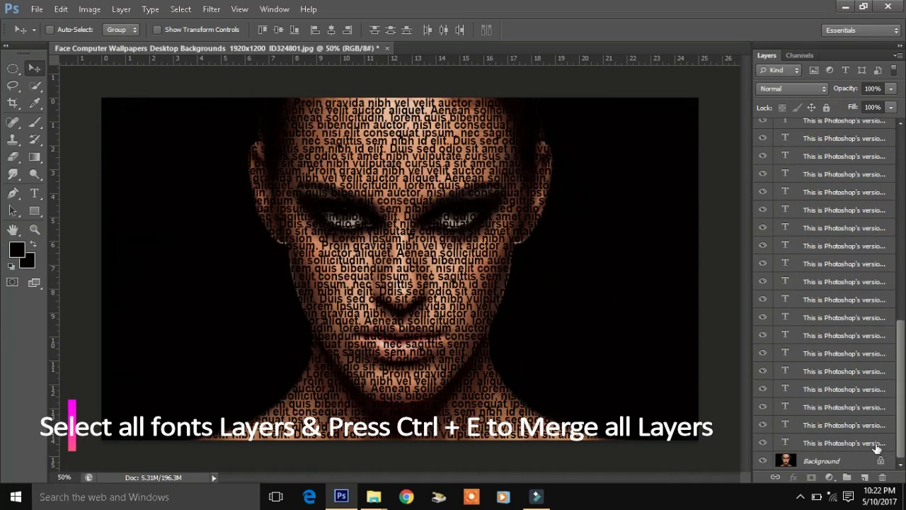
- Merge every Lorem Ipsum text layer into one layer in two Ctrl+E passes
left_click(876, 444, "shift")
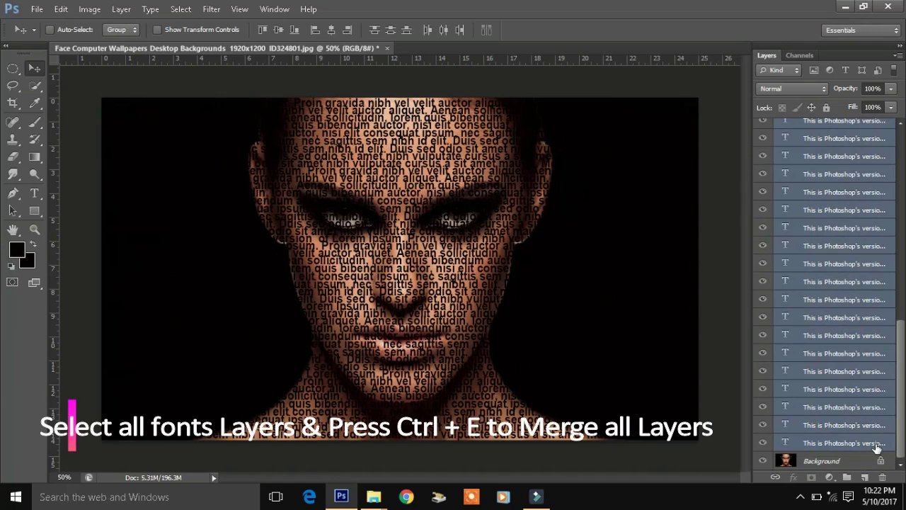
key("ctrl+e")
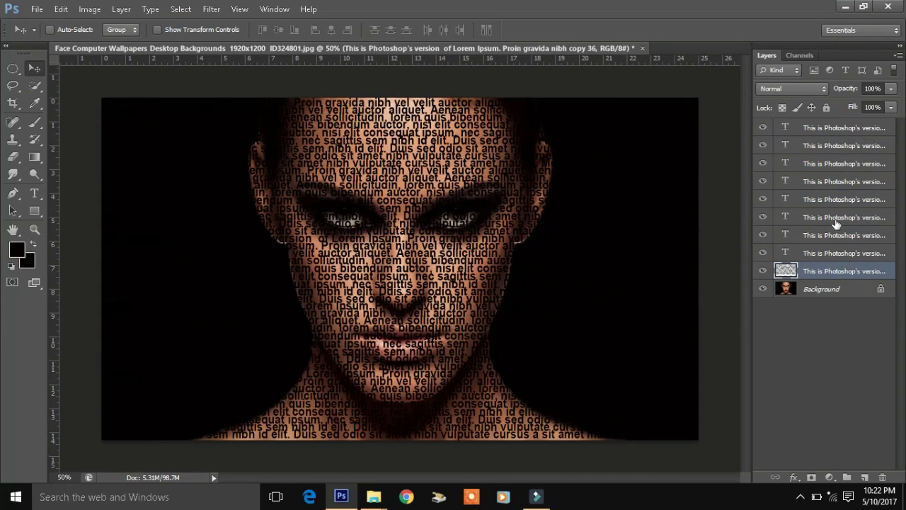
left_click(815, 130, "shift")
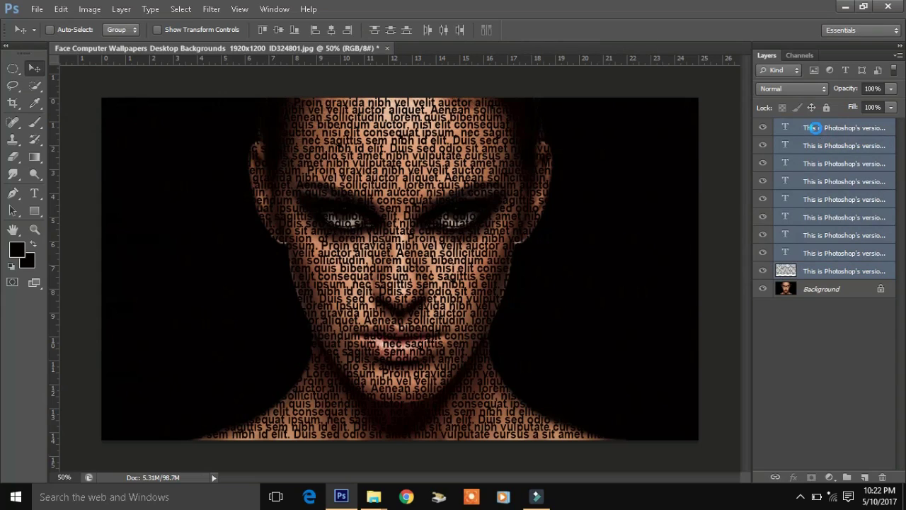
key("ctrl+e")
- Convert Background to Layer 0 and add a black-filled Layer 1 beneath it
double_click(787, 146)
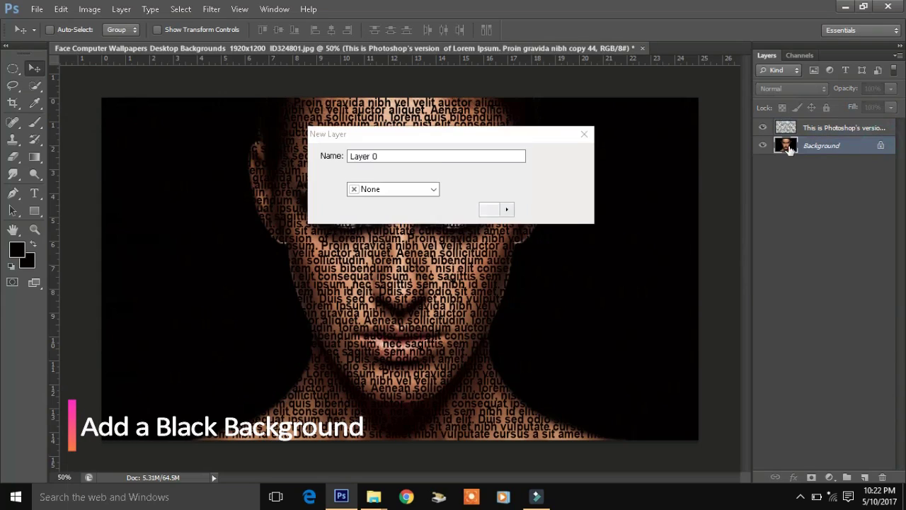
left_click(577, 154)
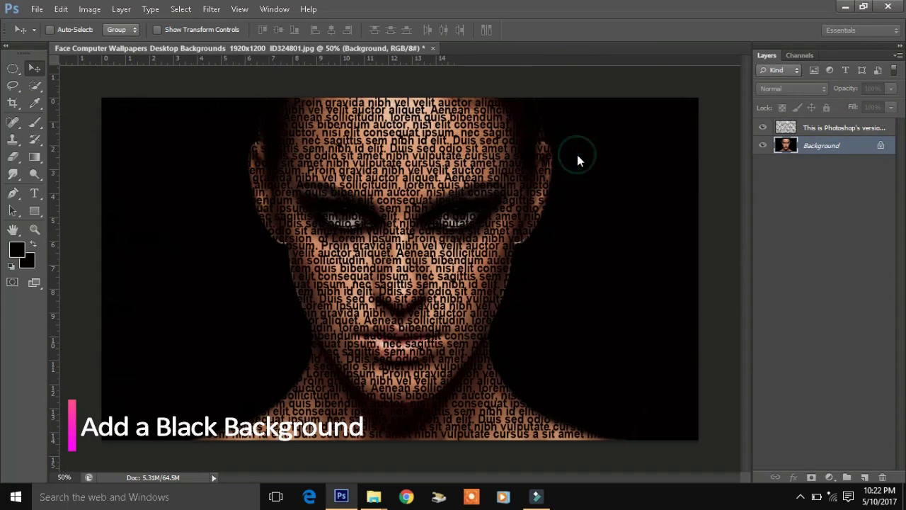
left_click(865, 477)
left_click_drag(863, 144, 867, 177)
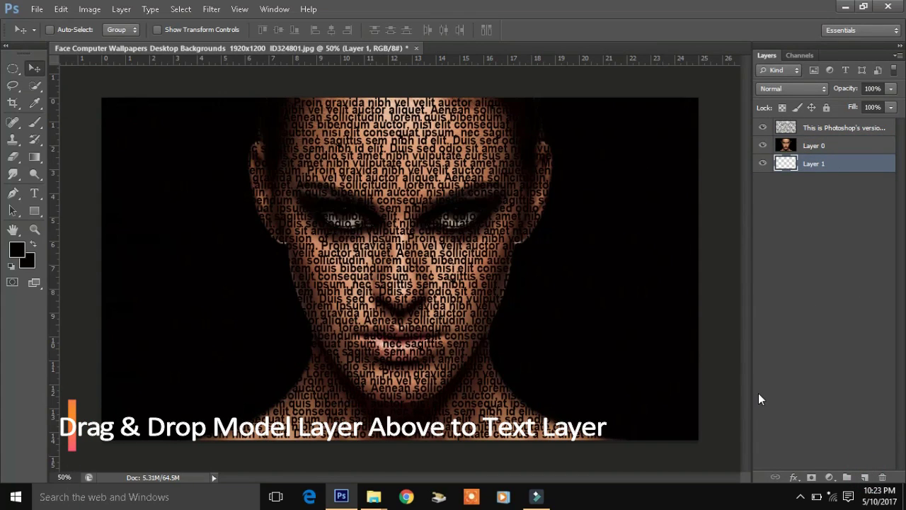
key("alt+BackSpace")
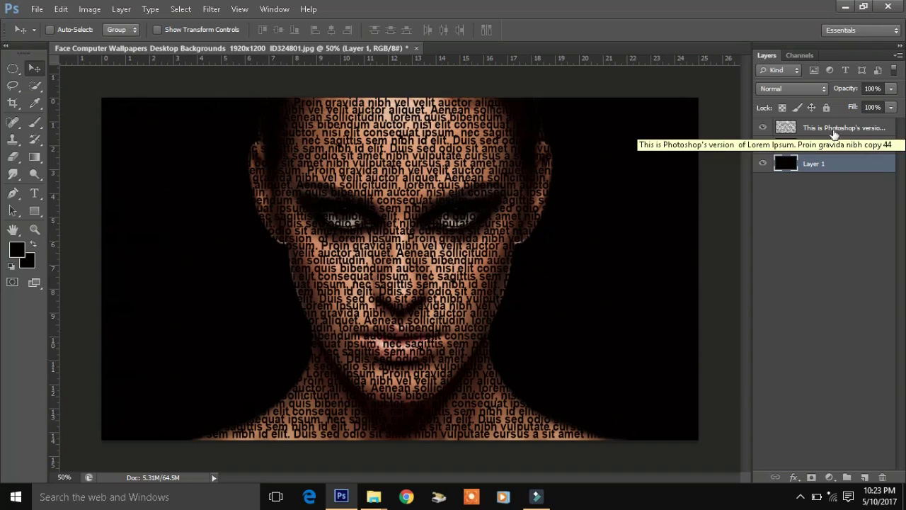
- Move the merged text layer below Layer 0 and clip the photo to it
left_click(799, 136, "alt")
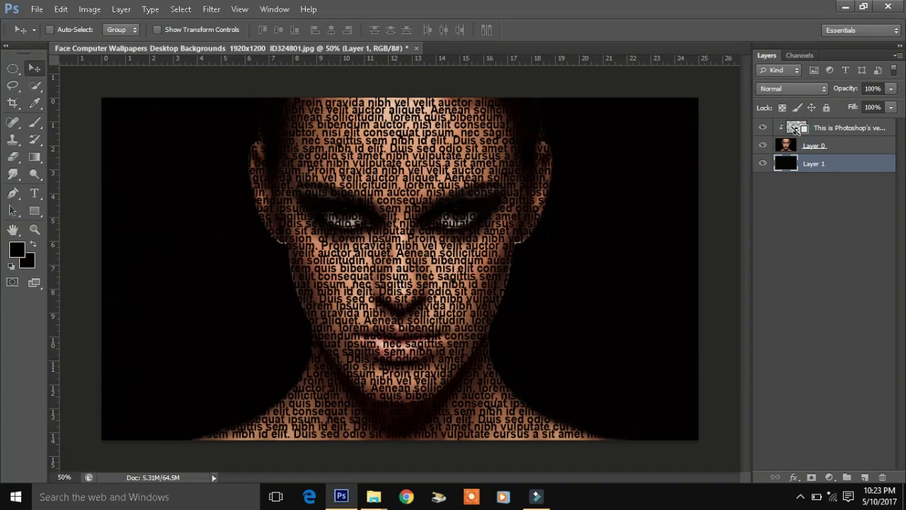
left_click(800, 133)
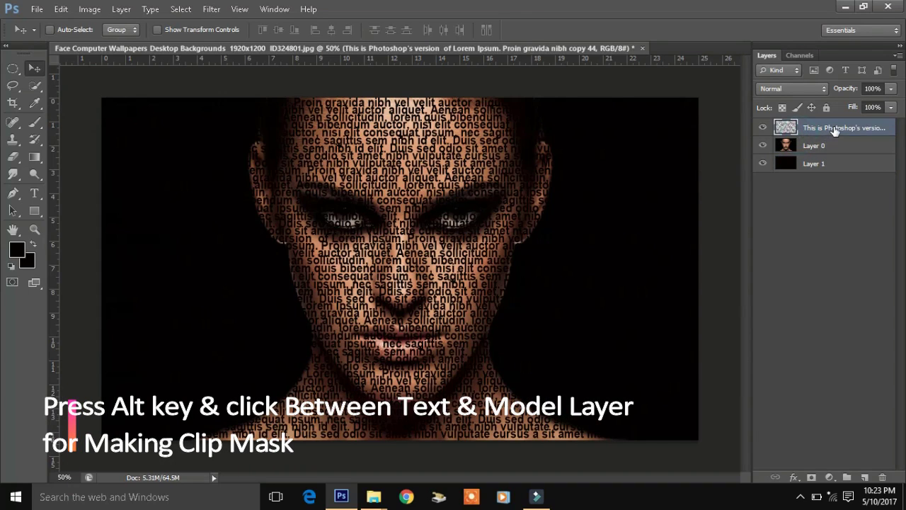
left_click_drag(834, 132, 828, 148)
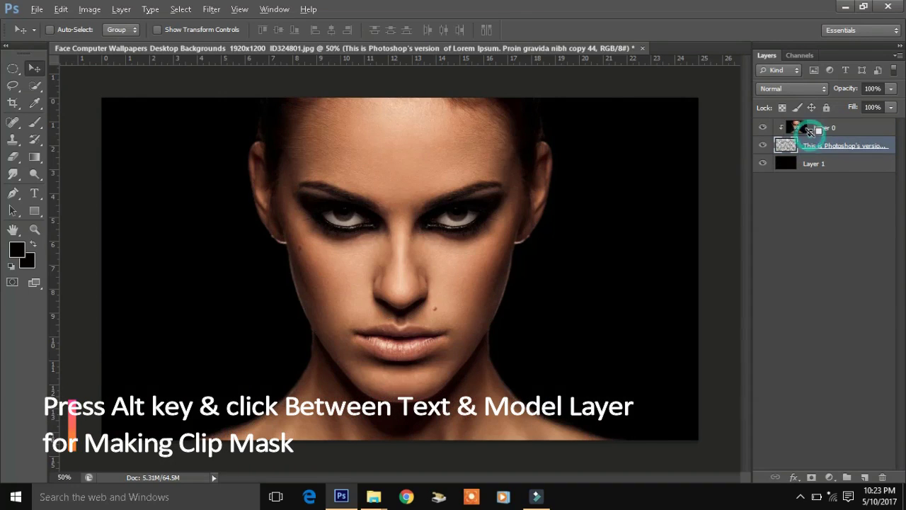
left_click(810, 131, "alt")
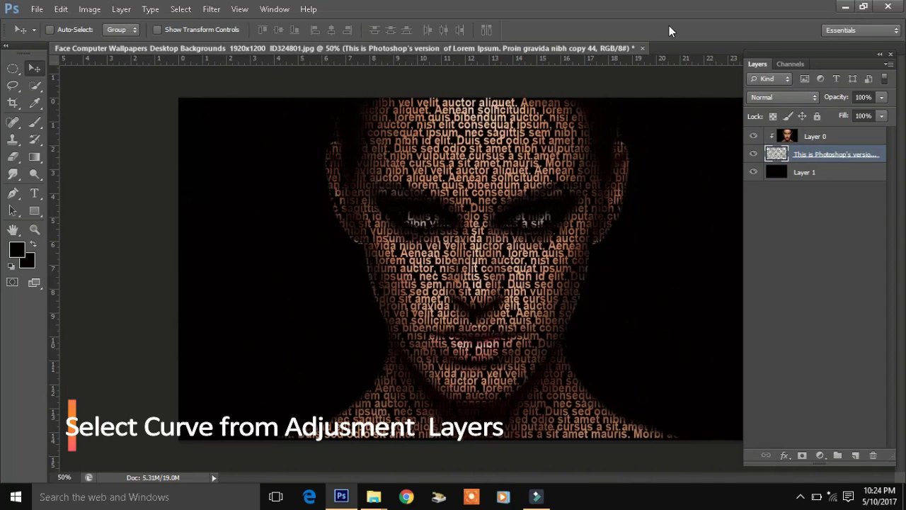
- Add a Curves adjustment above Layer 0, lowering the curve to darken the portrait
left_click(810, 138)
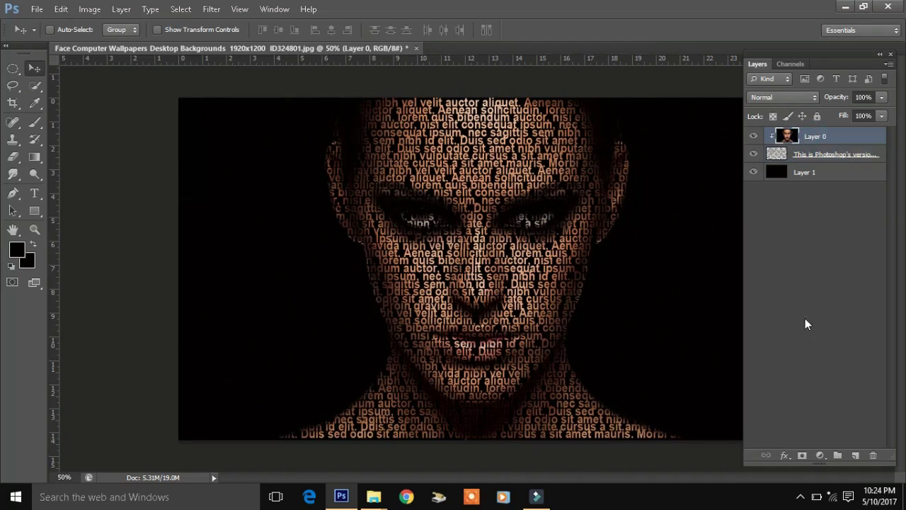
left_click(818, 457)
left_click(713, 247)
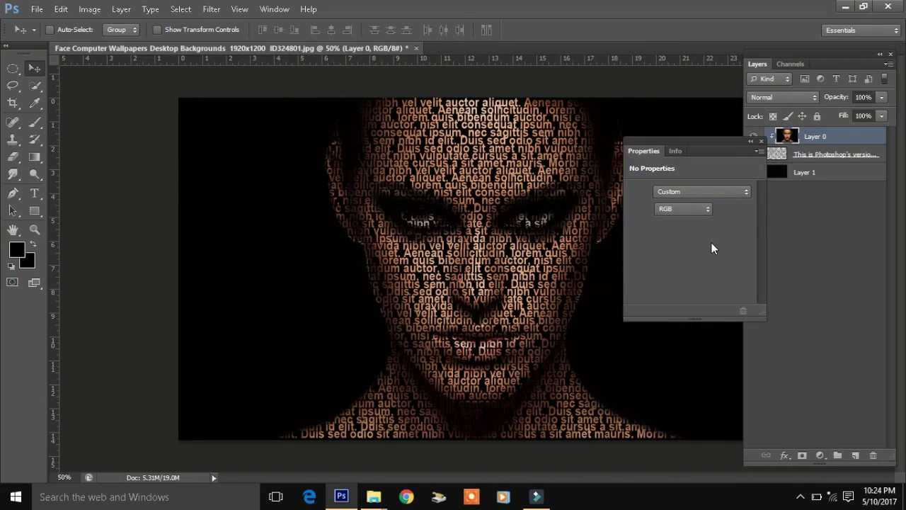
left_click_drag(701, 264, 707, 276)
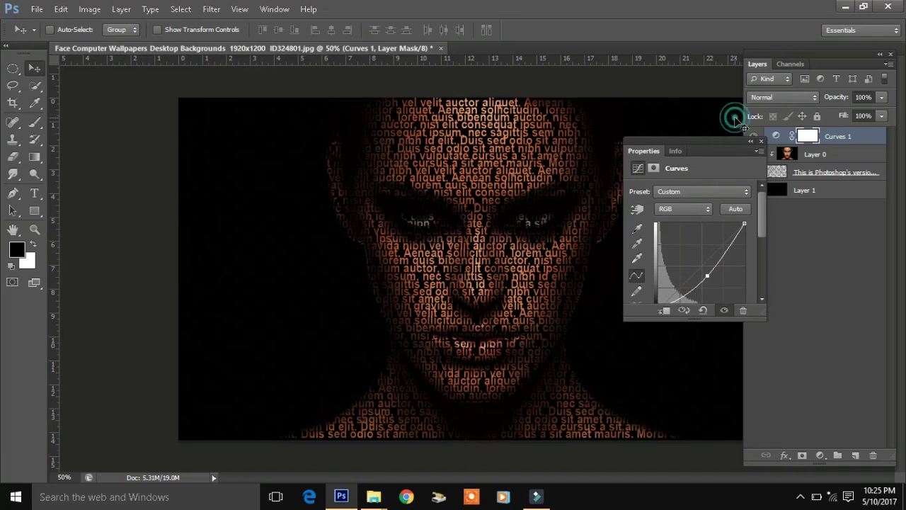
left_click(760, 141)
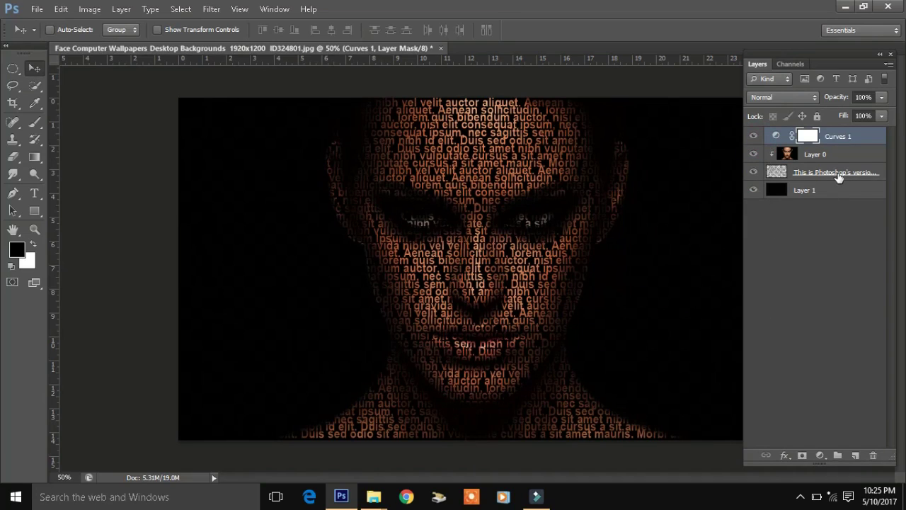
- Select the merged text layer and begin cropping the image
left_click(839, 177)
left_click(831, 135)
left_click(834, 178)
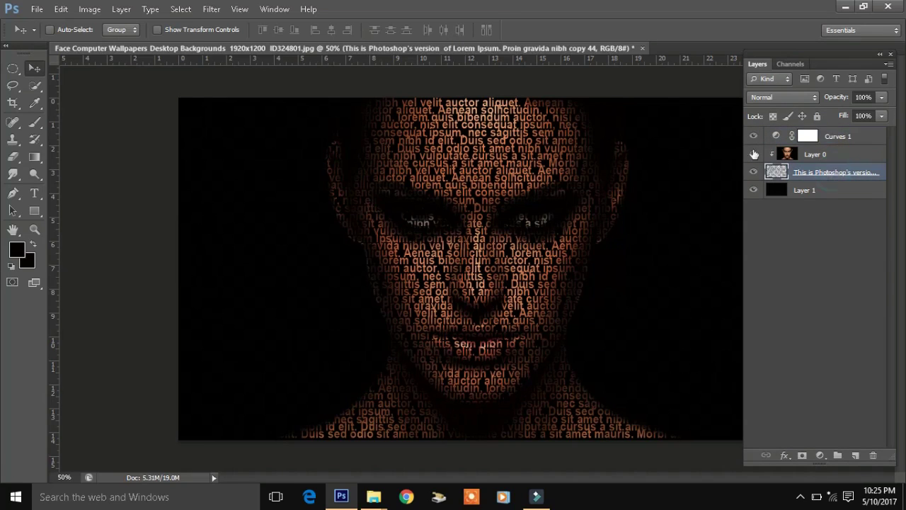
left_click(13, 103)
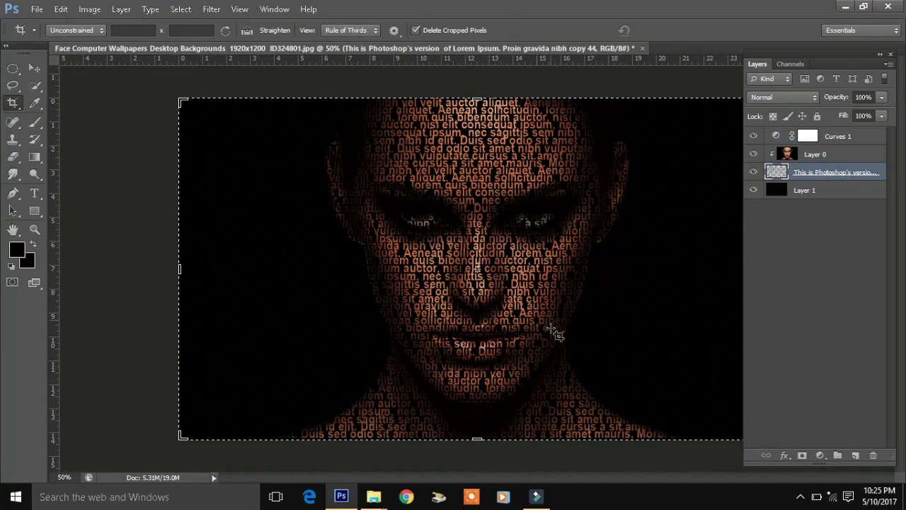
key("ctrl+plus")
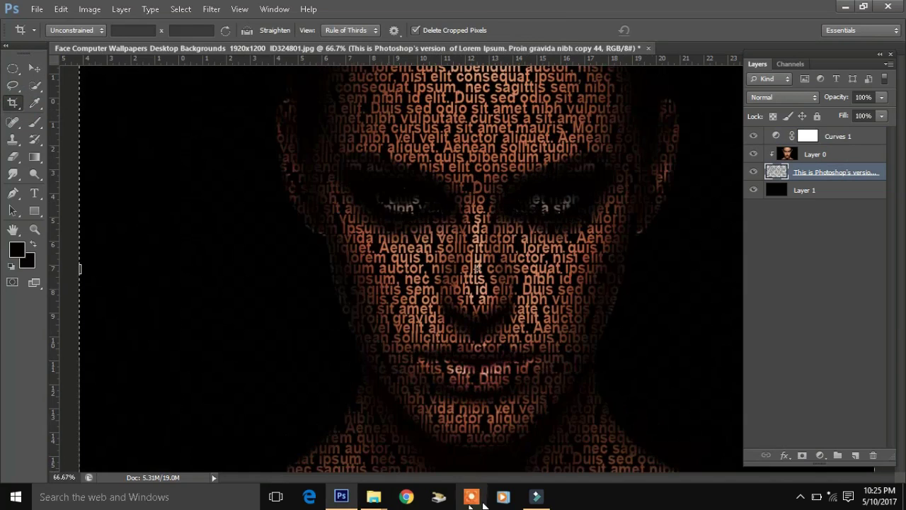
left_click_drag(507, 483, 529, 481)
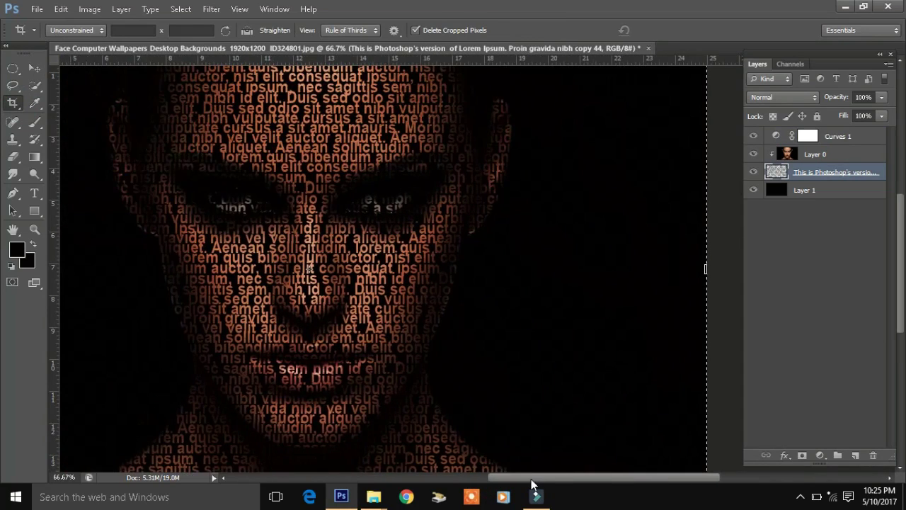
key("ctrl+minus")
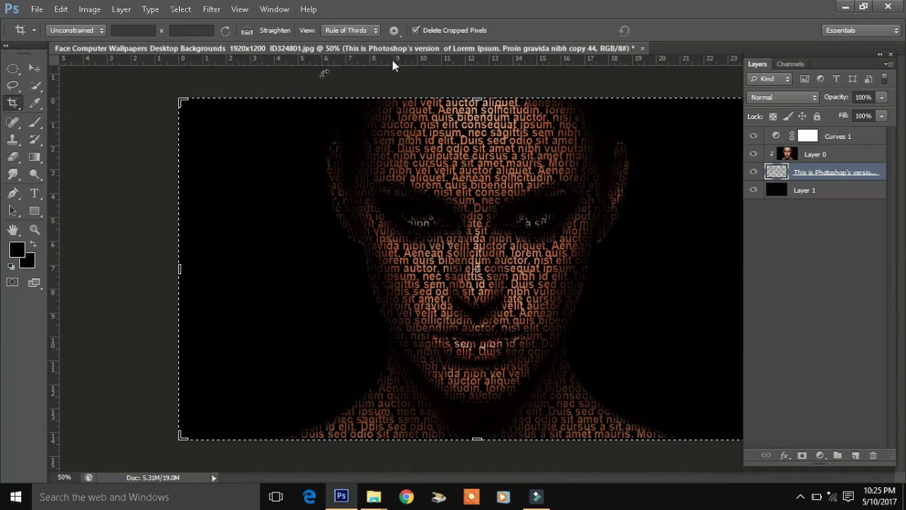
left_click(30, 69)
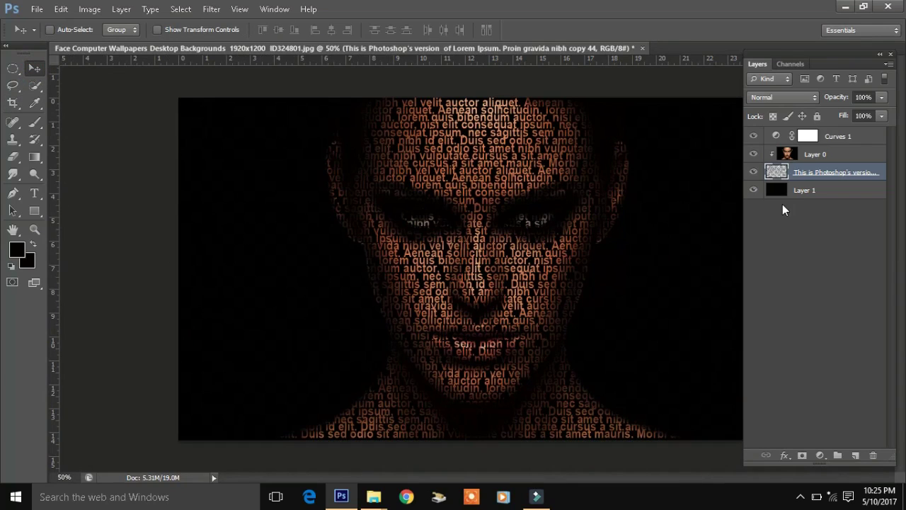
key("ctrl+t")
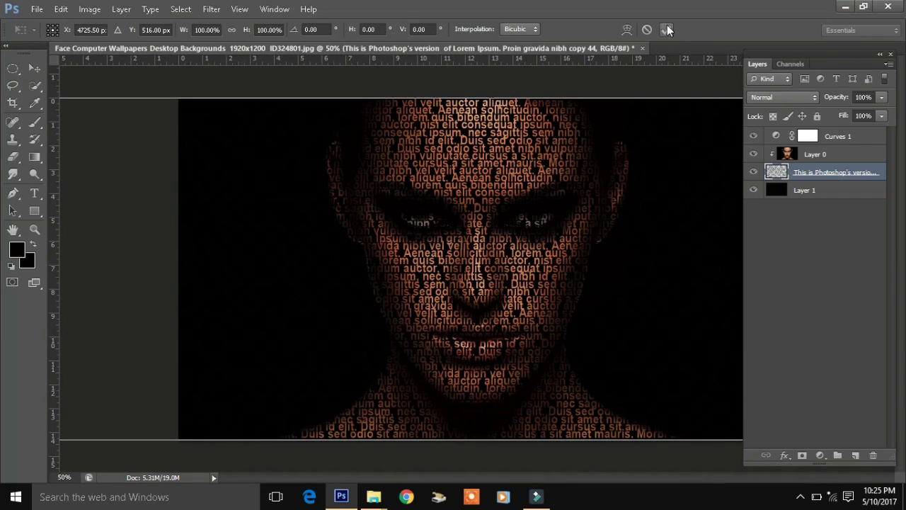
left_click(668, 30)
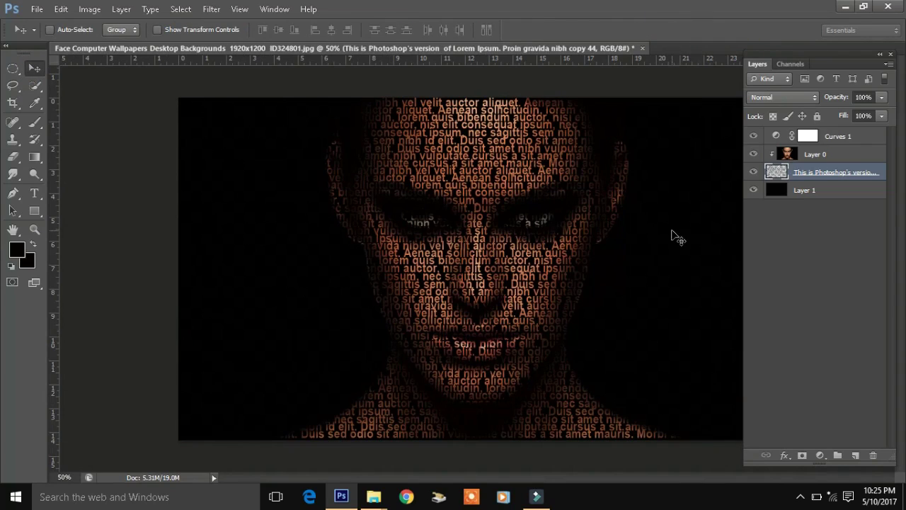